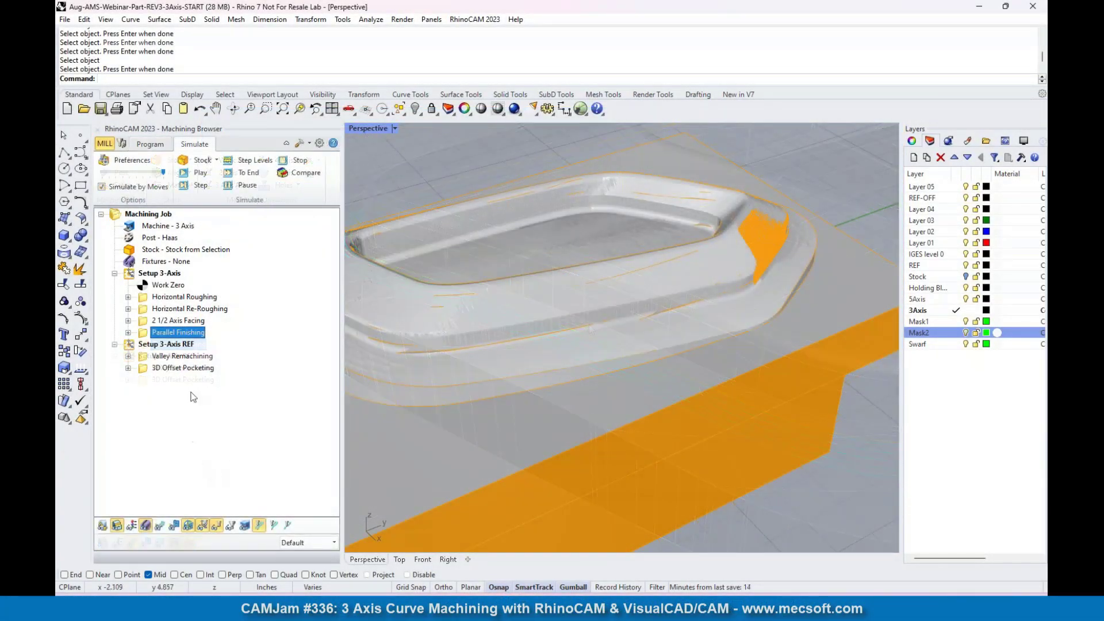
Zoom in on the simulated stock of the part.
scroll(442, 277, "up", 6)
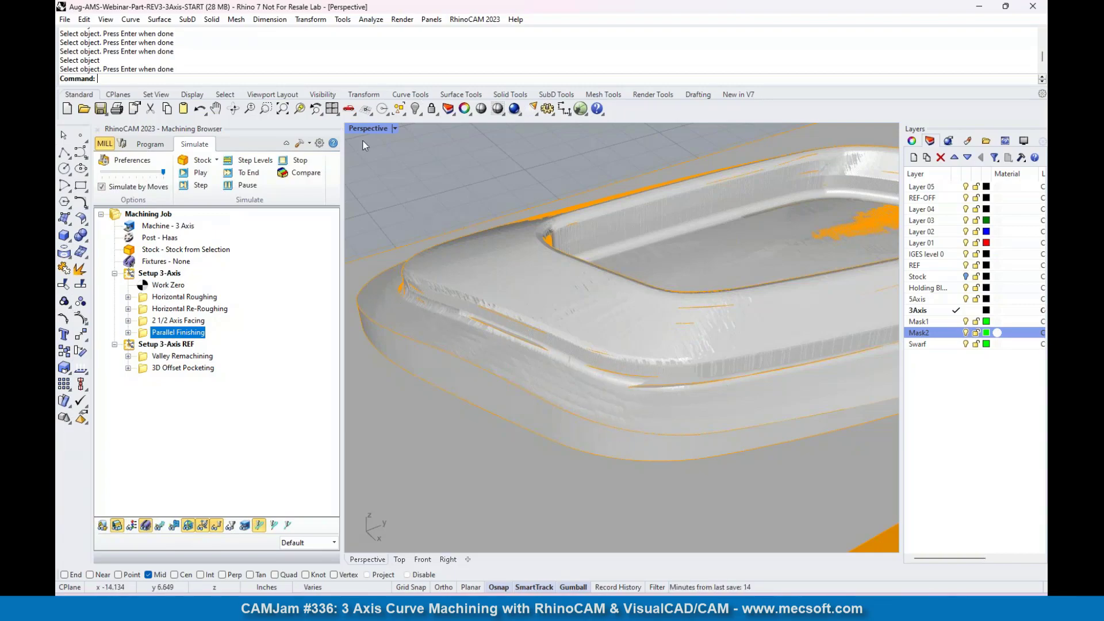
Return to the Program tab and hide the Mask2 layer's green surface.
left_click(150, 143)
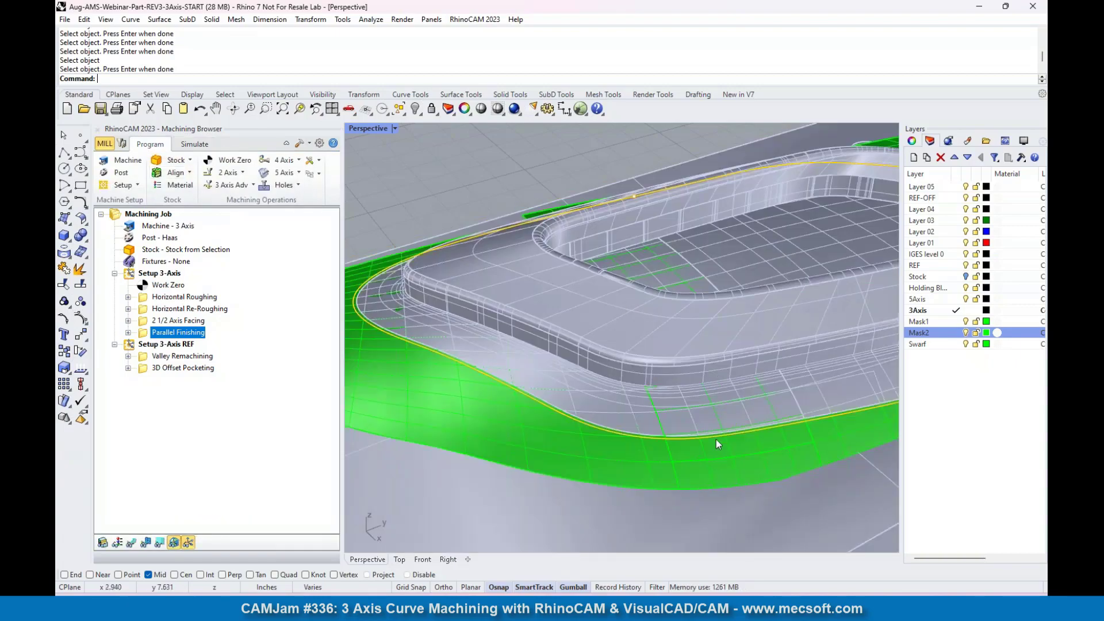
scroll(588, 324, "up", 3)
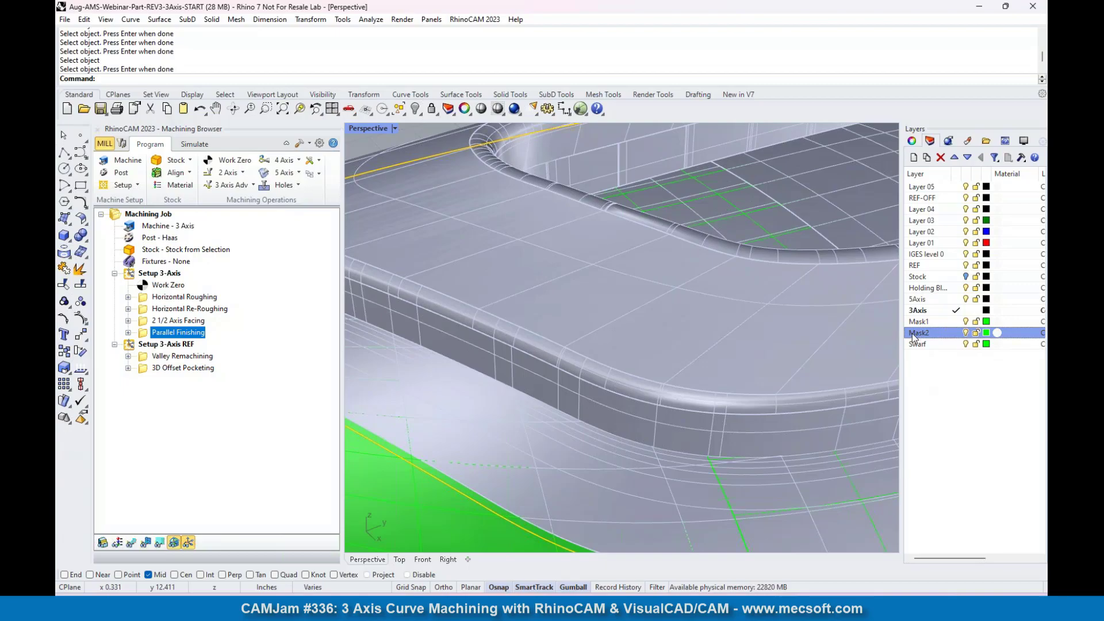
left_click(966, 333)
scroll(602, 340, "down", 2)
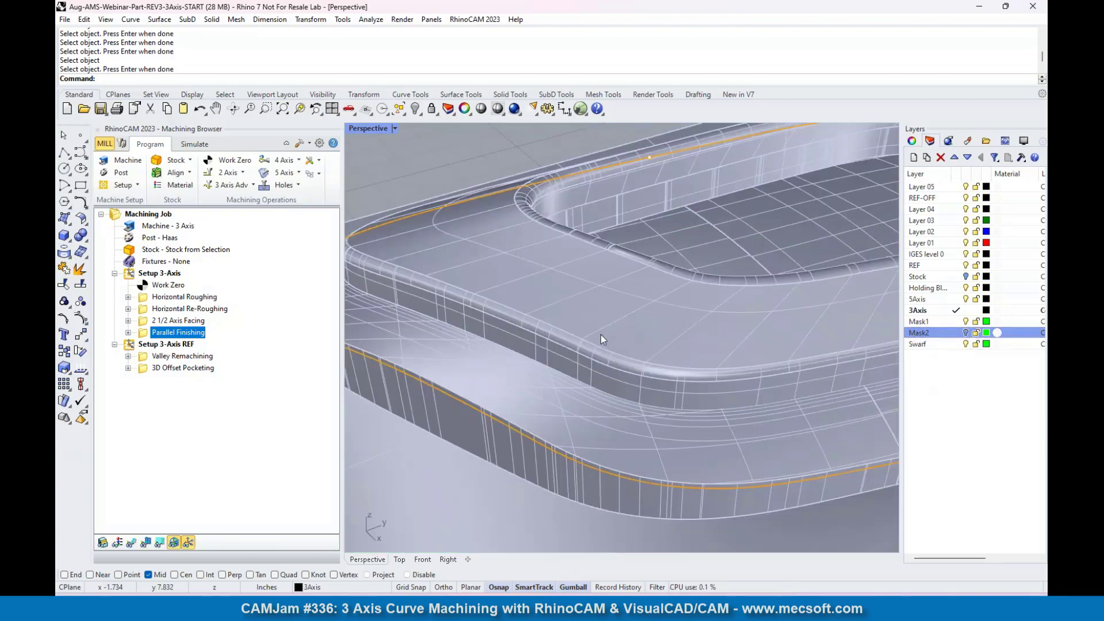
Tilt the view of the part and show the 3 Axis Adv operations list.
right_click_drag(602, 339, 630, 336)
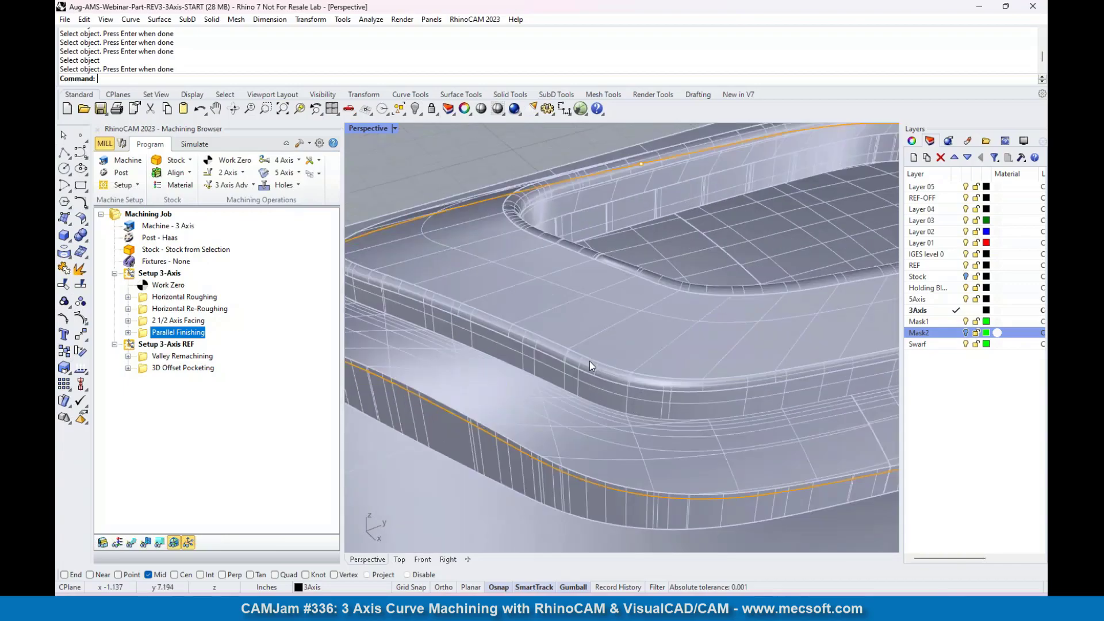
scroll(591, 366, "up", 2)
left_click(232, 186)
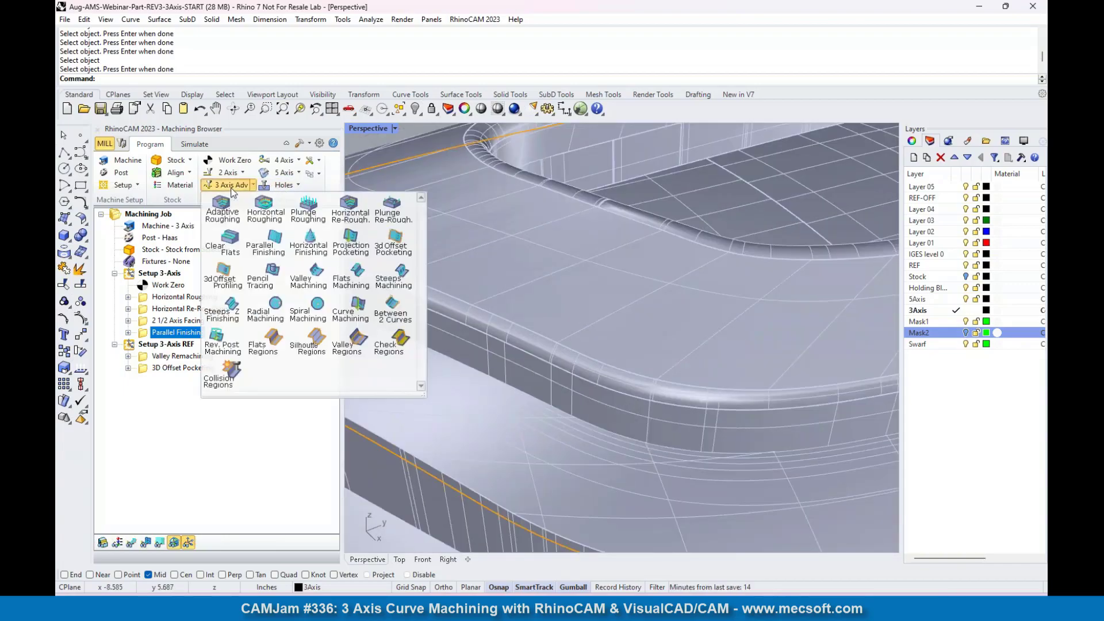
Start a Curve Machining operation and pick the flange edge curve as drive region.
left_click(351, 307)
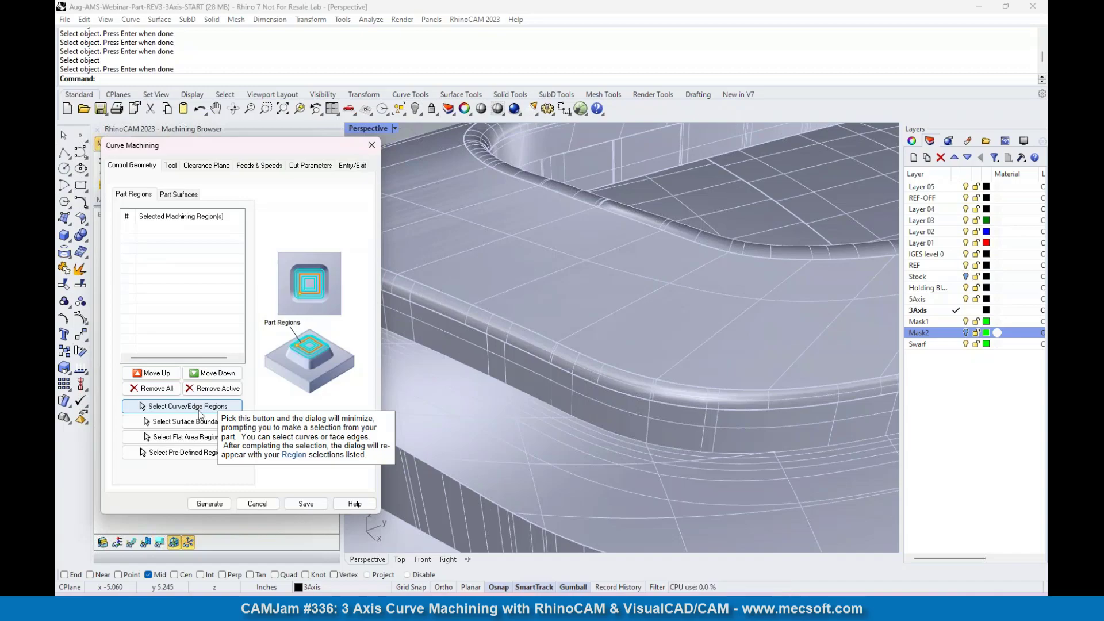
left_click(196, 407)
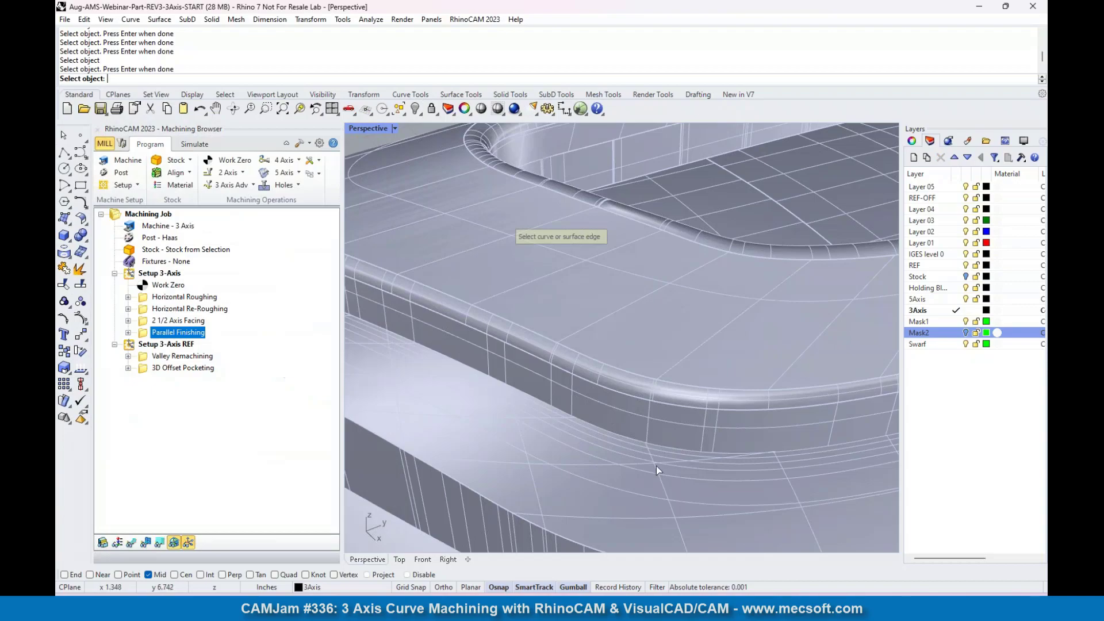
scroll(621, 453, "up", 5)
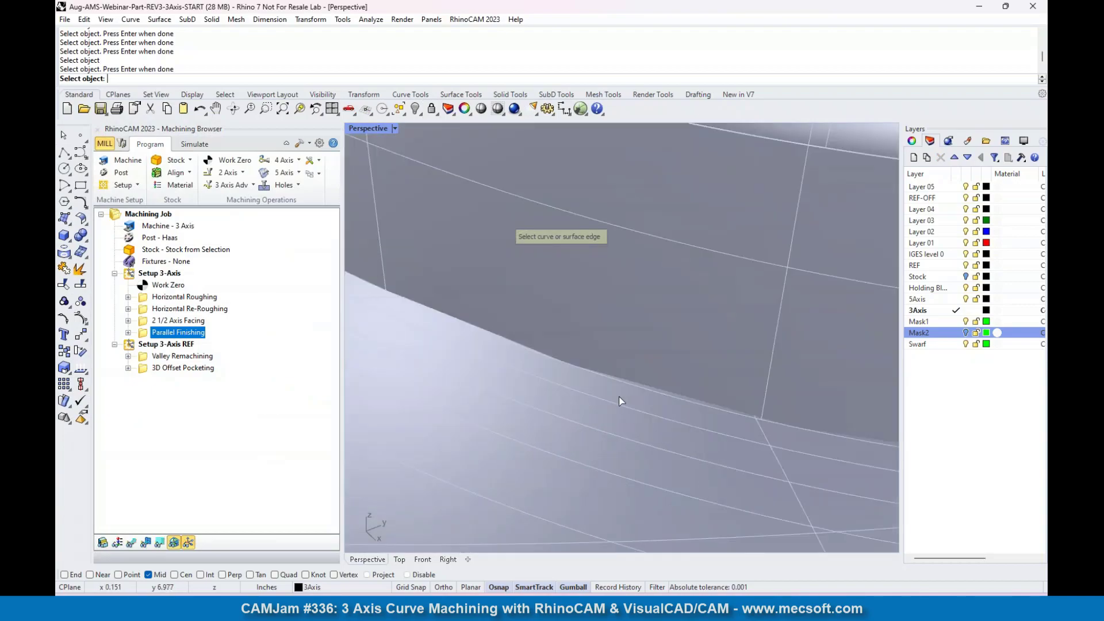
left_click(601, 432)
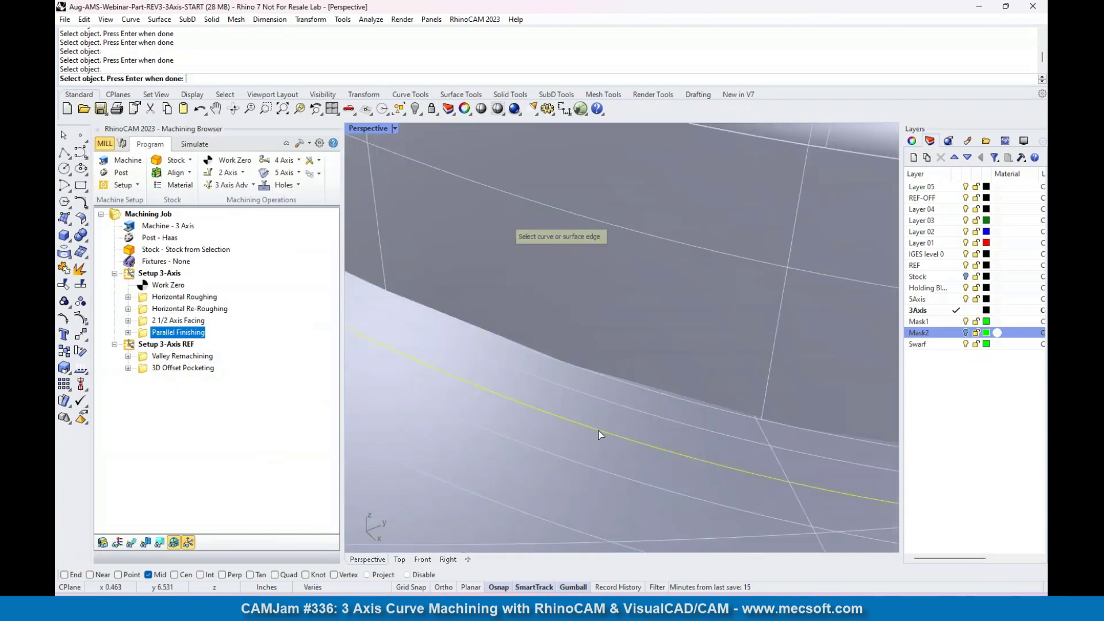
key("Return")
scroll(596, 396, "down", 5)
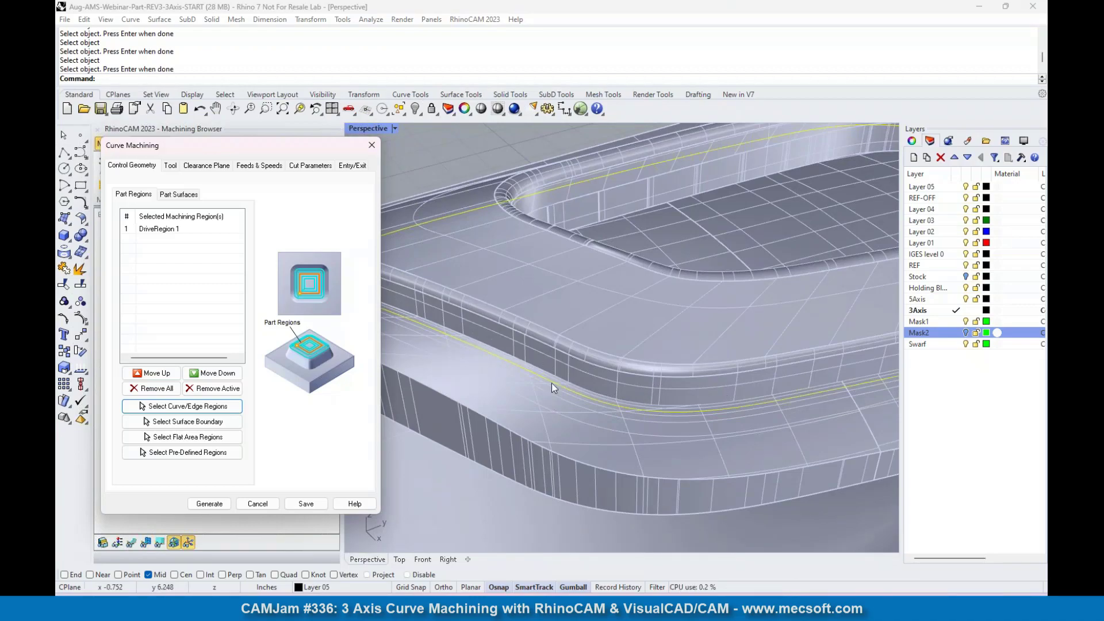
Remove all drive regions and reselect the correct overlapping flange curve as DriveRegion 1.
scroll(552, 385, "up", 5)
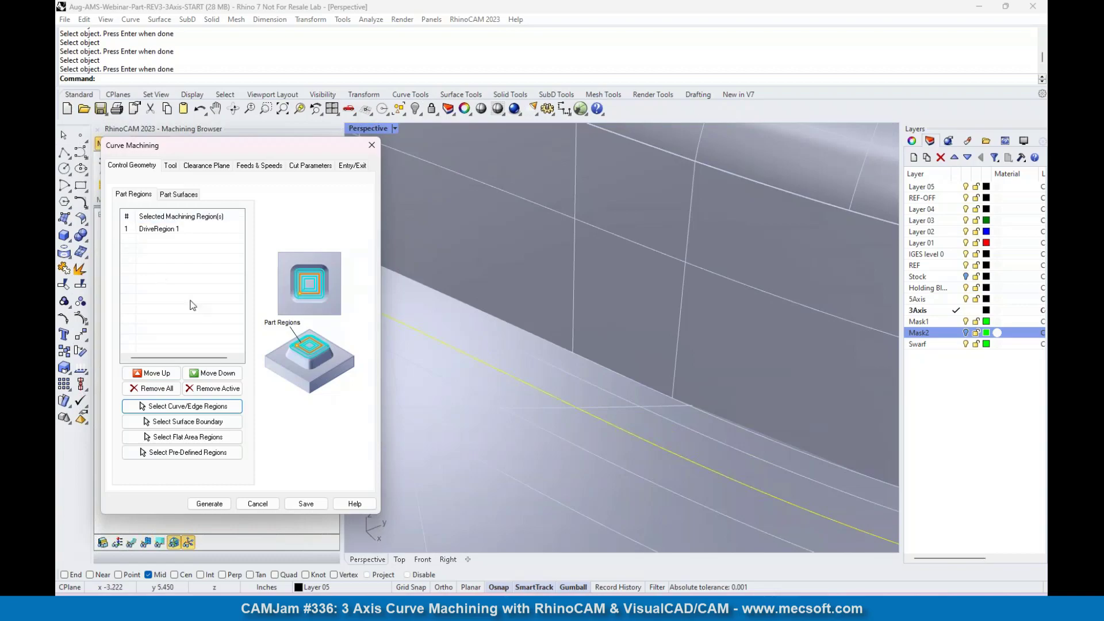
left_click(162, 391)
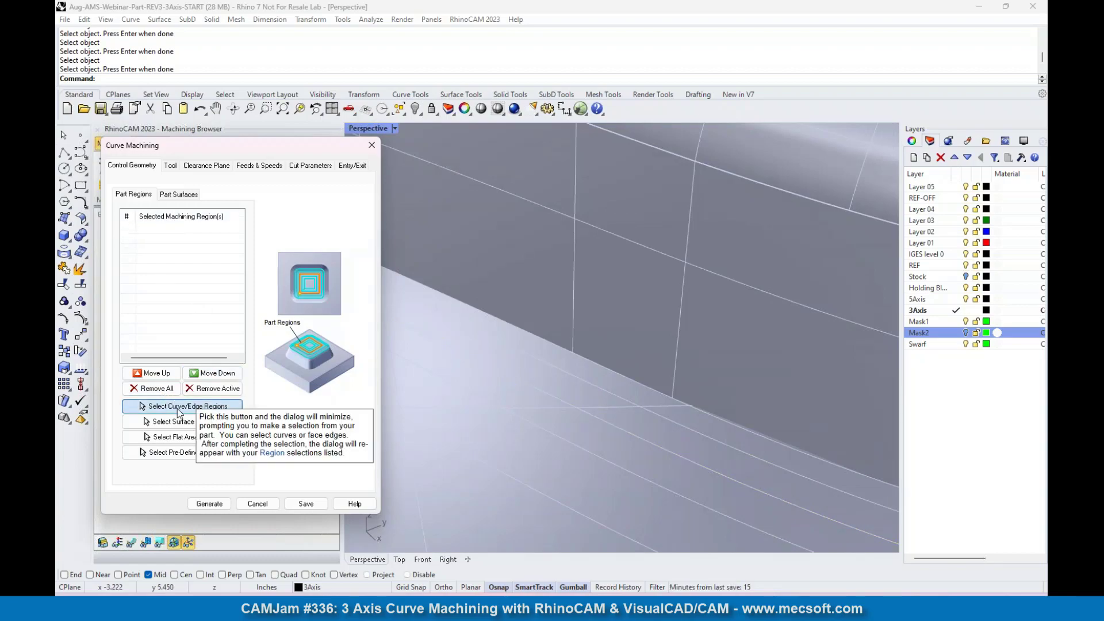
left_click(178, 409)
left_click(583, 451)
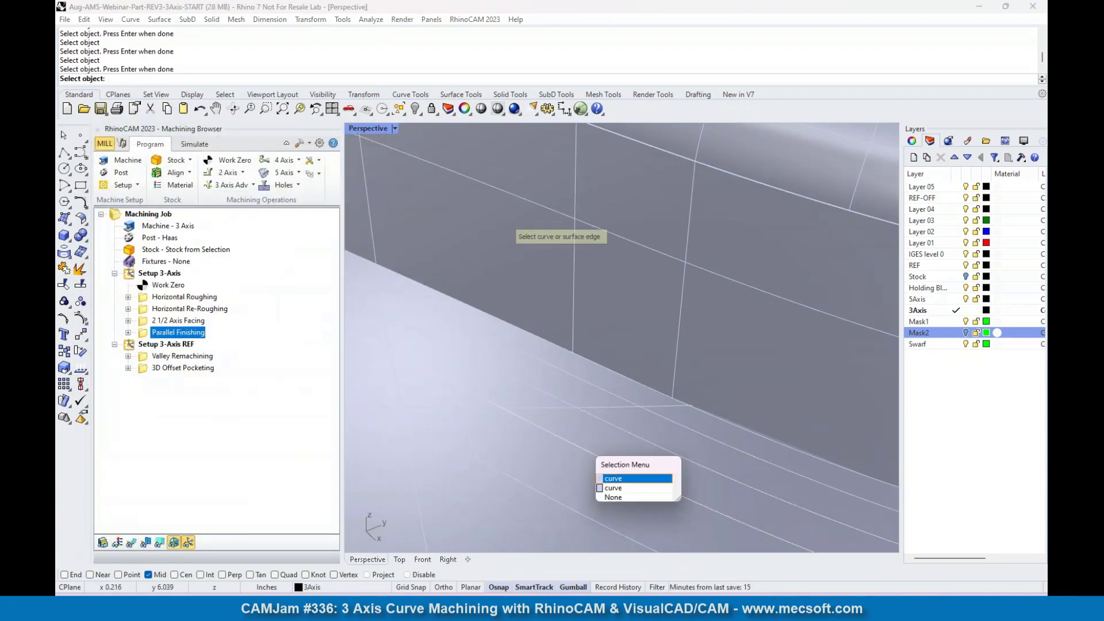
left_click(620, 489)
scroll(533, 353, "down", 5)
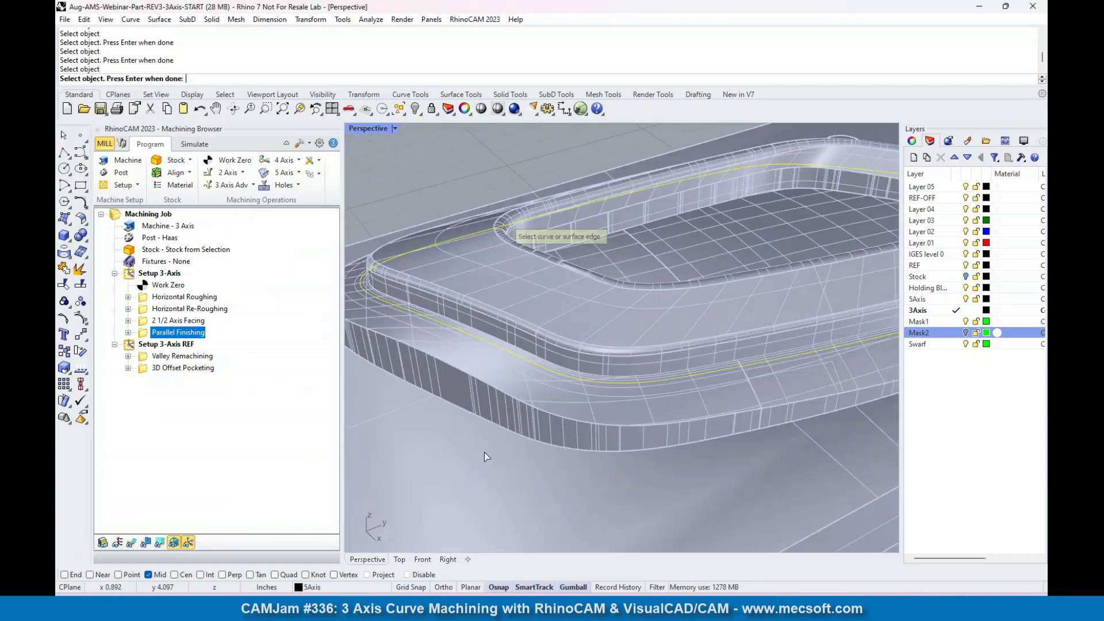
key("Return")
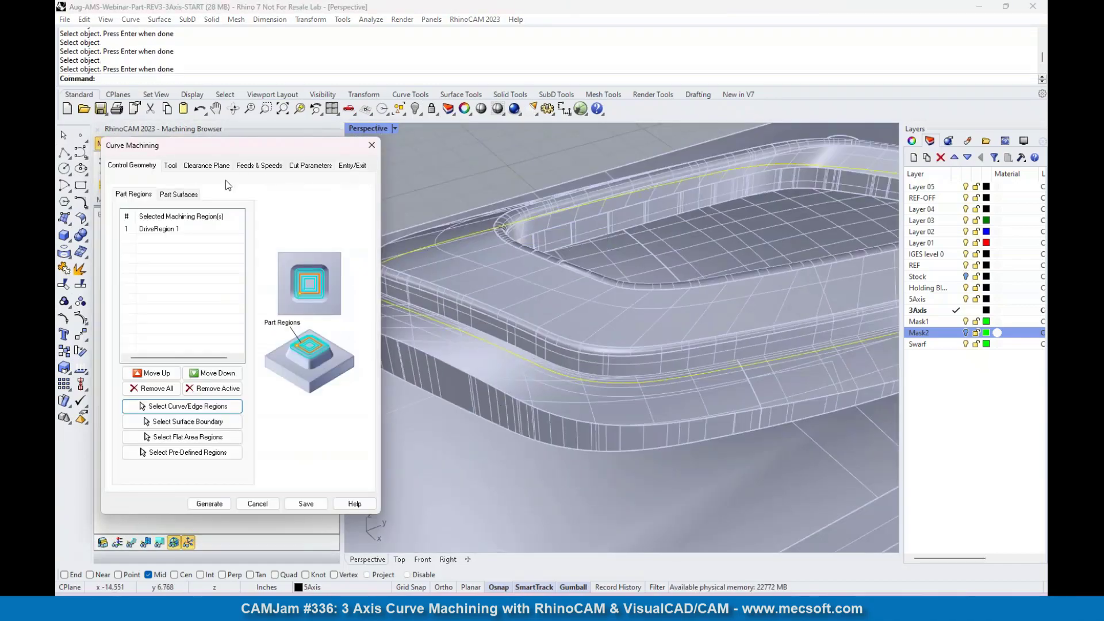
Use the 1/8" ball cutter and switch the cut to Along the curve.
left_click(170, 165)
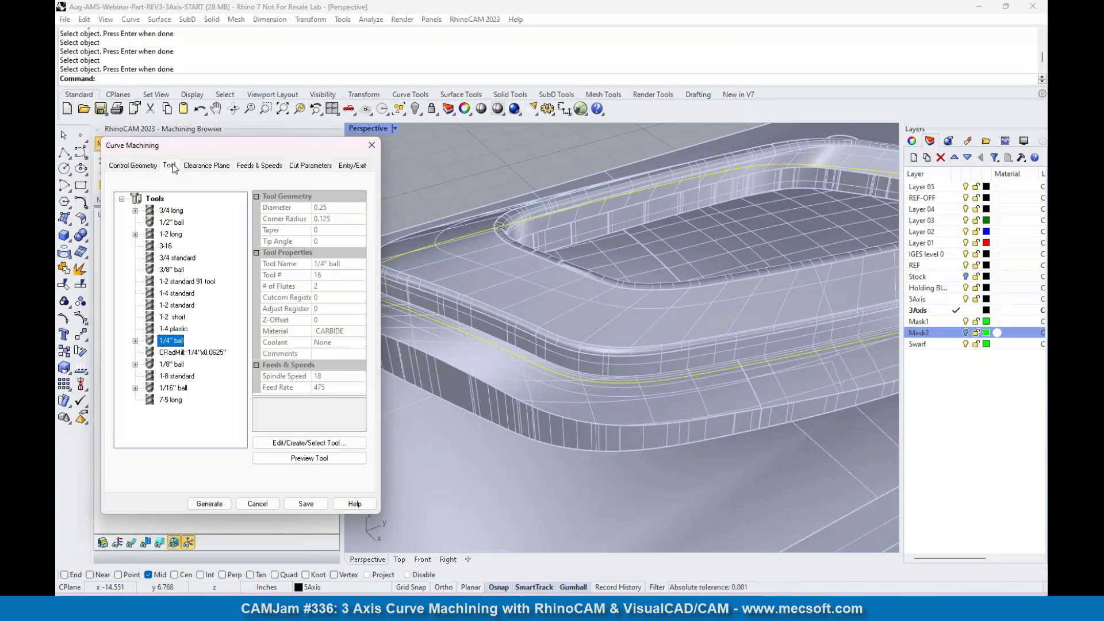
left_click(170, 364)
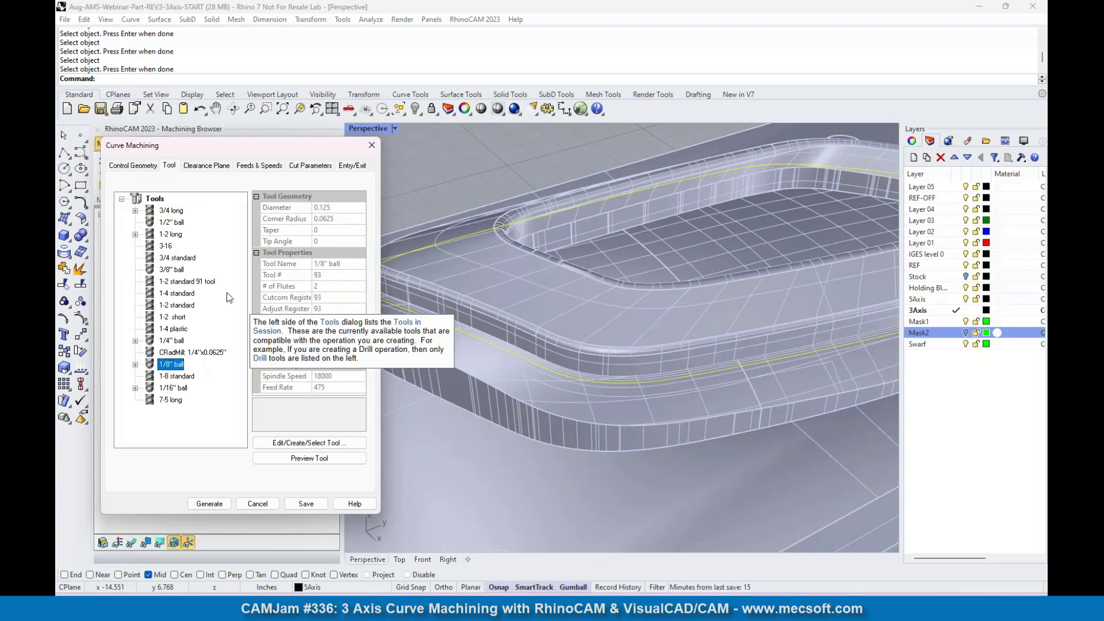
left_click(310, 166)
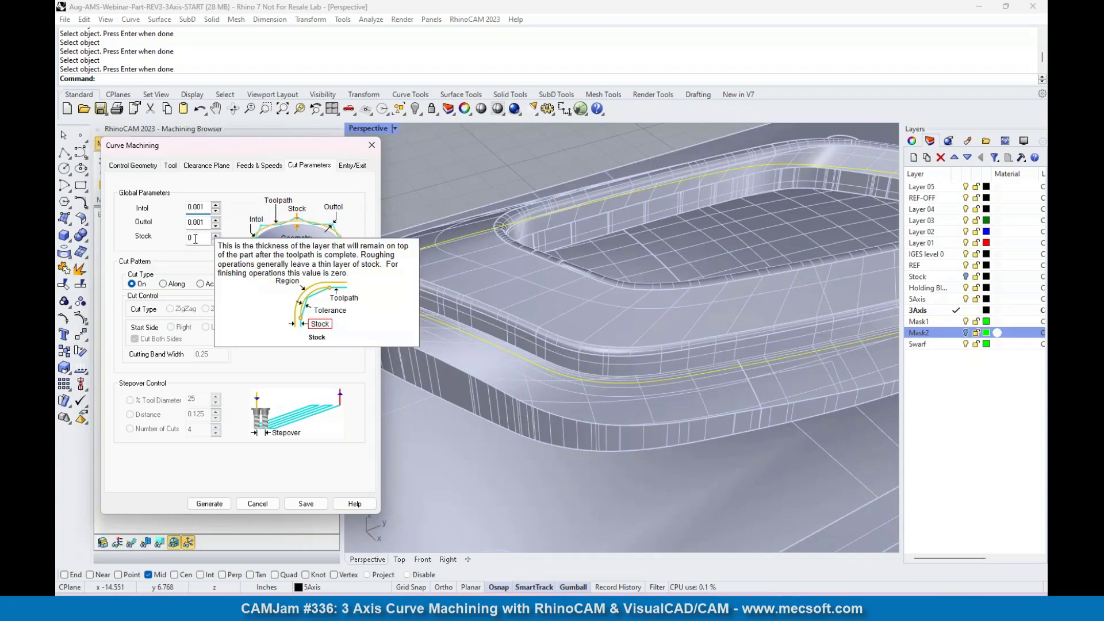
left_click(164, 284)
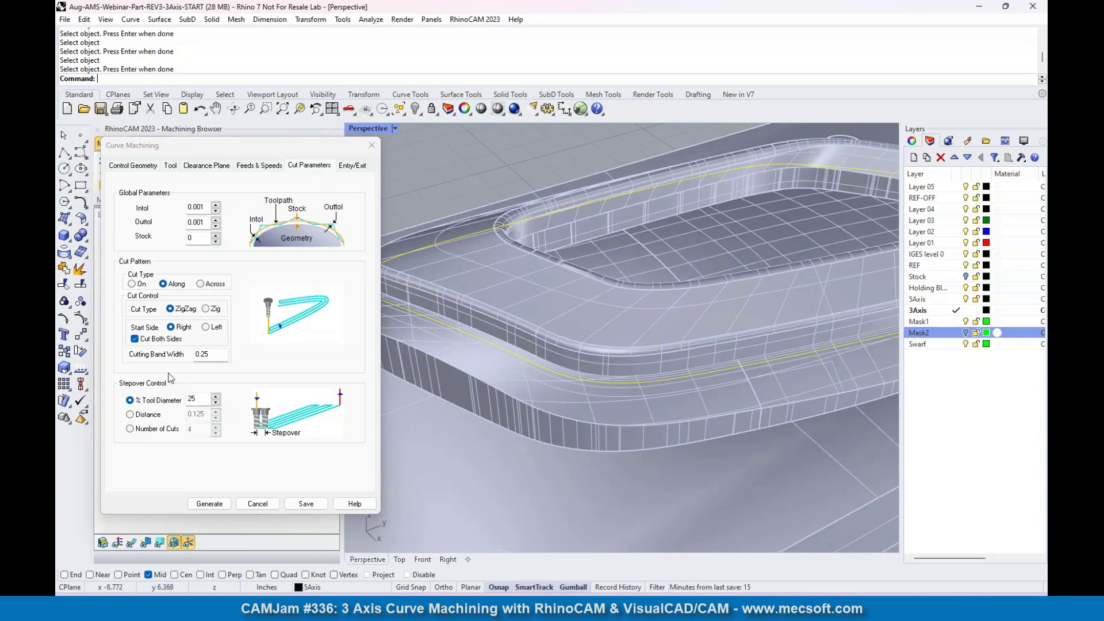
Set the cutting band width to 0.2 and a fixed stepover distance of 0.05.
mouse_move(201, 354)
left_click_drag(201, 354, 225, 358)
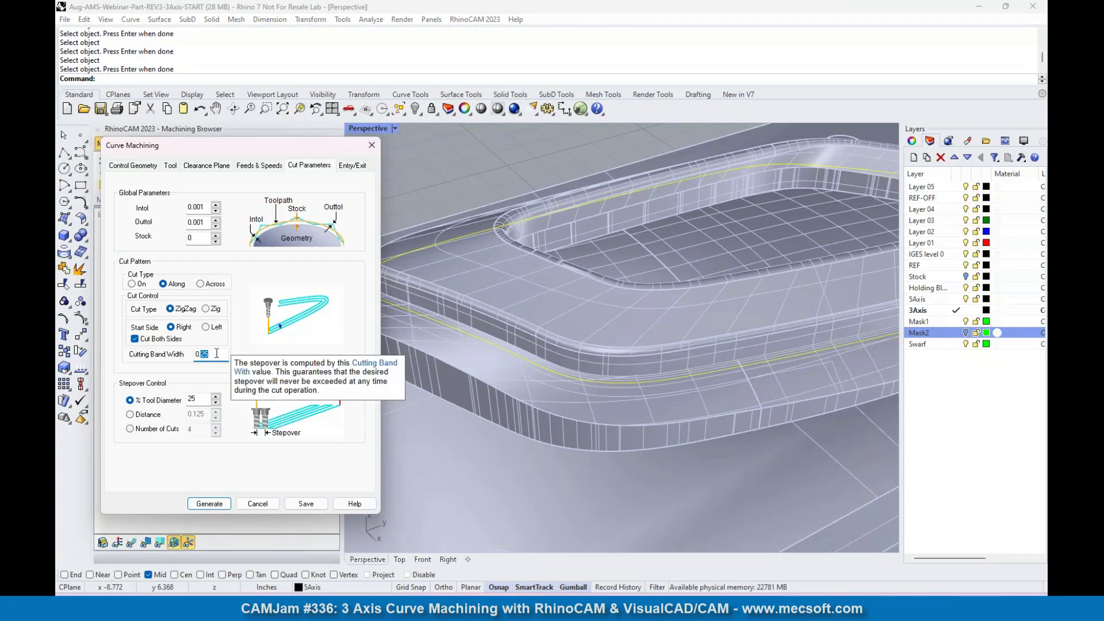
type("0.")
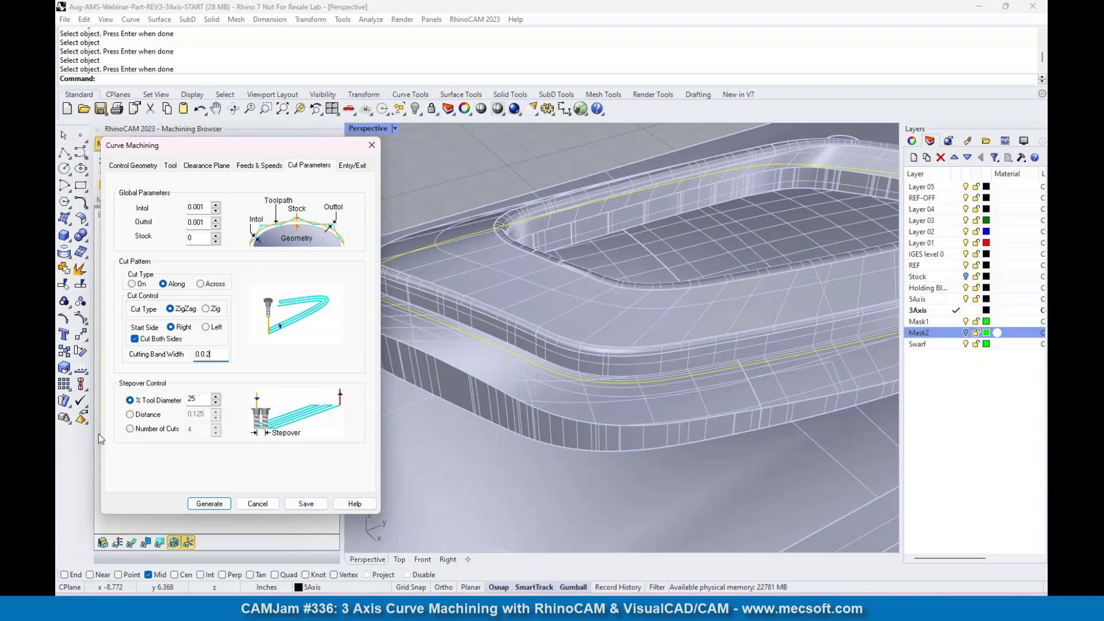
left_click(160, 417)
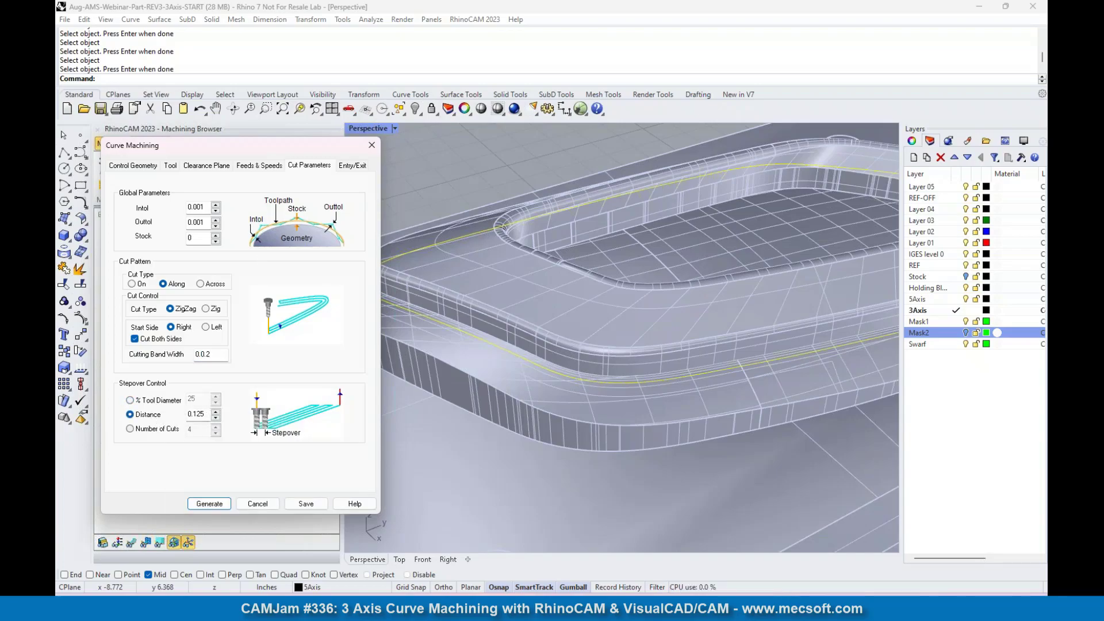
double_click(201, 415)
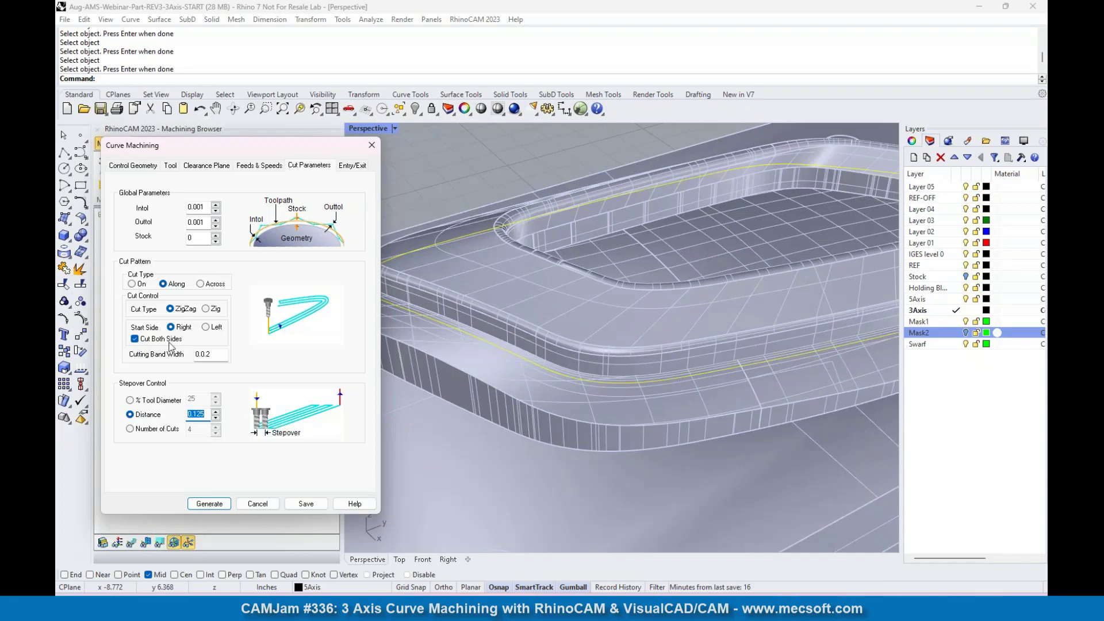
left_click(203, 355)
left_click(206, 415)
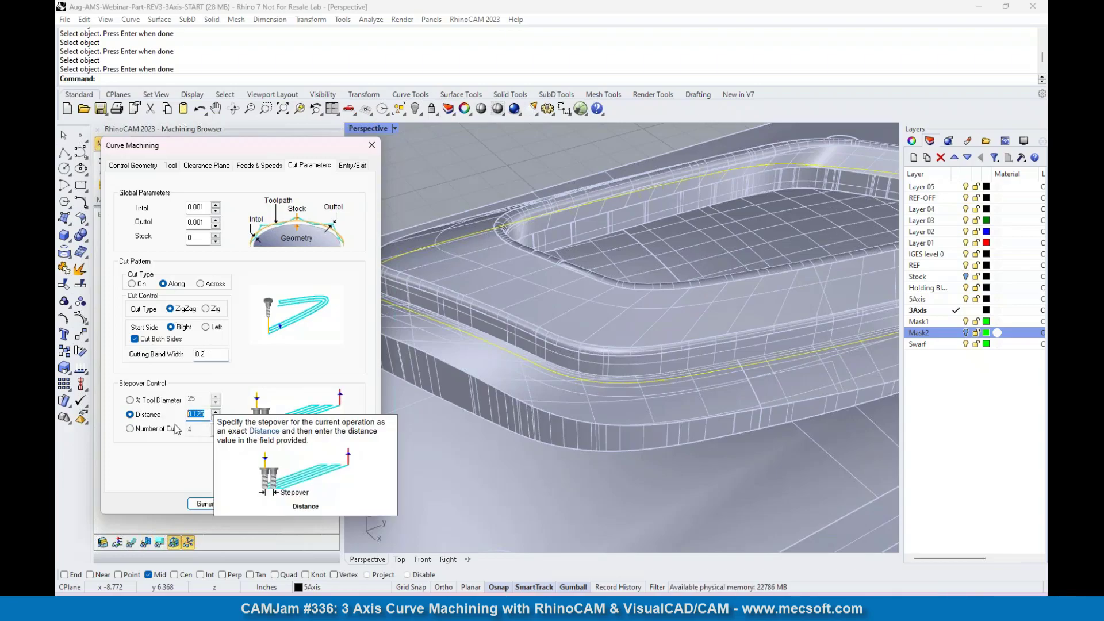
type("0.0")
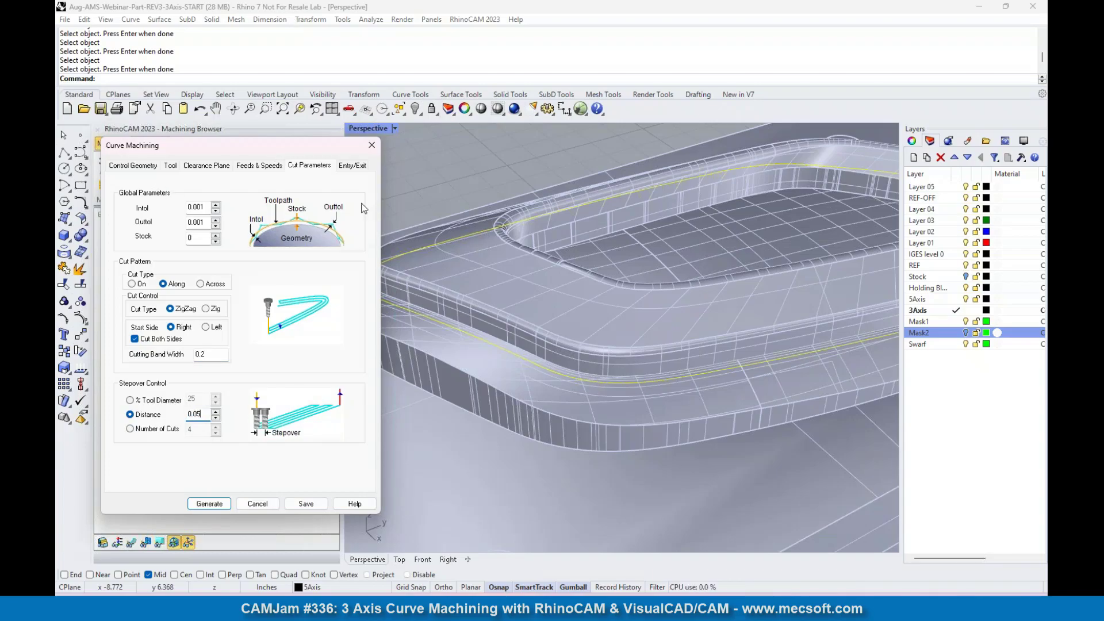
Generate the Curve Machining toolpath and display its cyan passes along the flange.
left_click(351, 165)
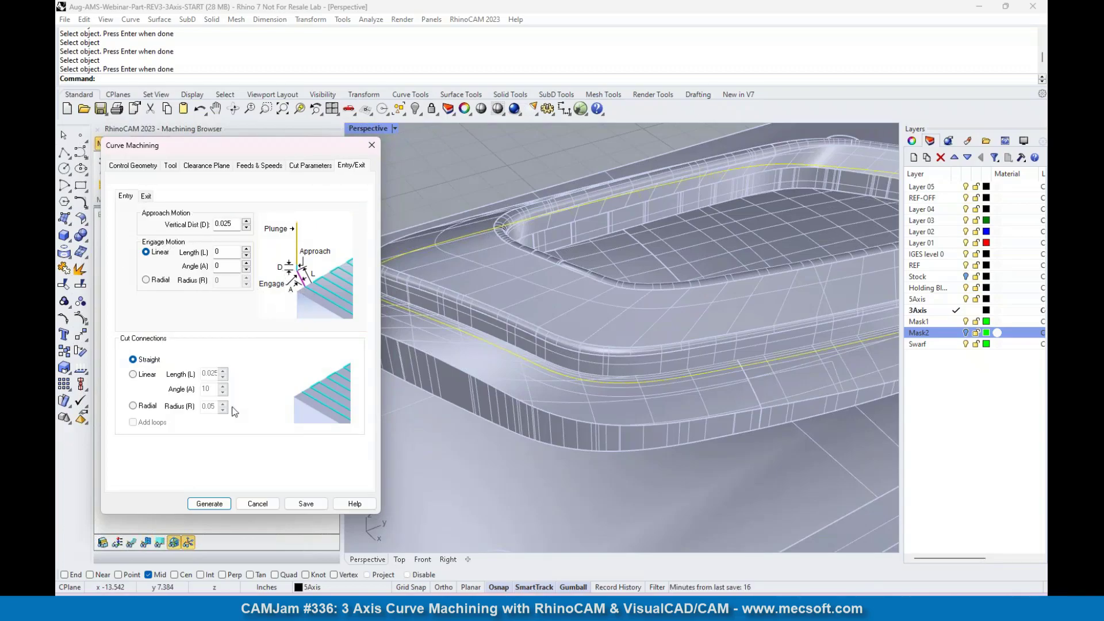
left_click(207, 503)
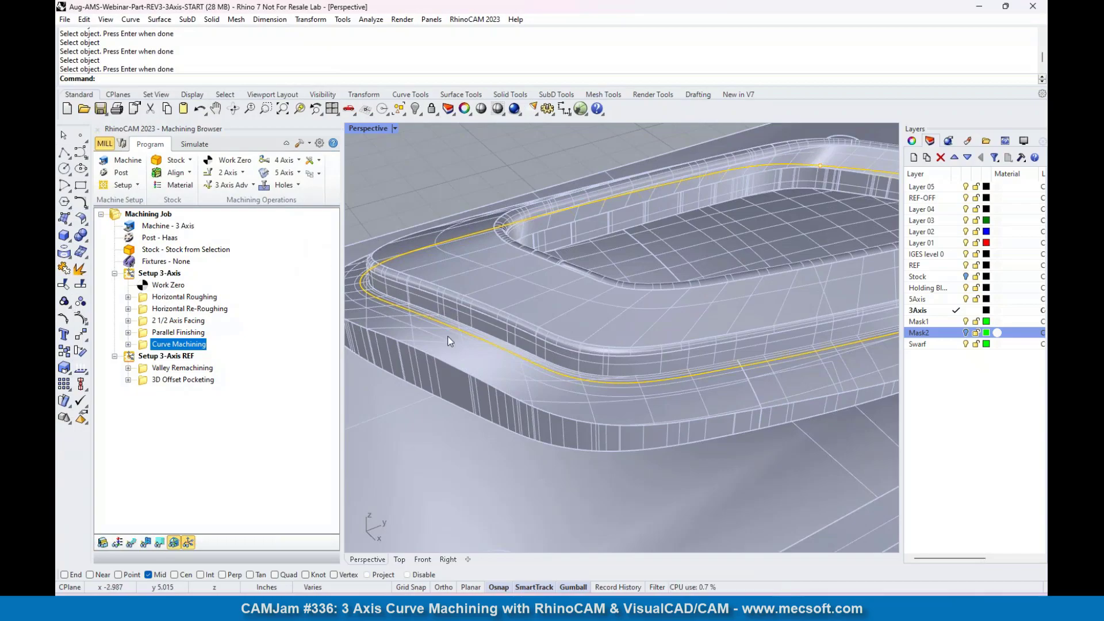
left_click(131, 542)
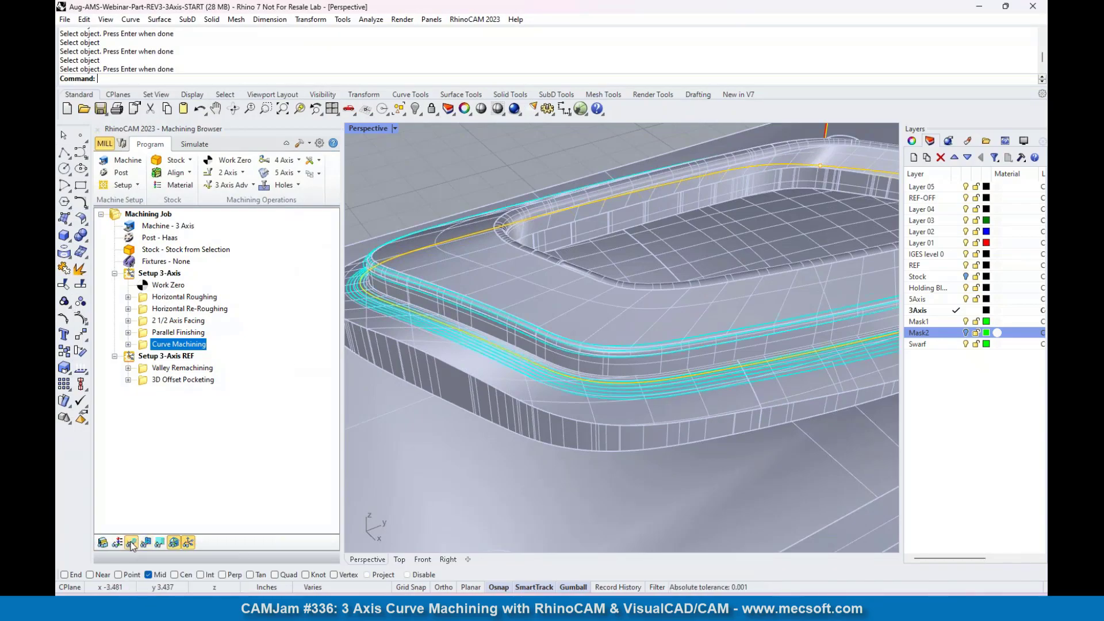
scroll(468, 309, "up", 4)
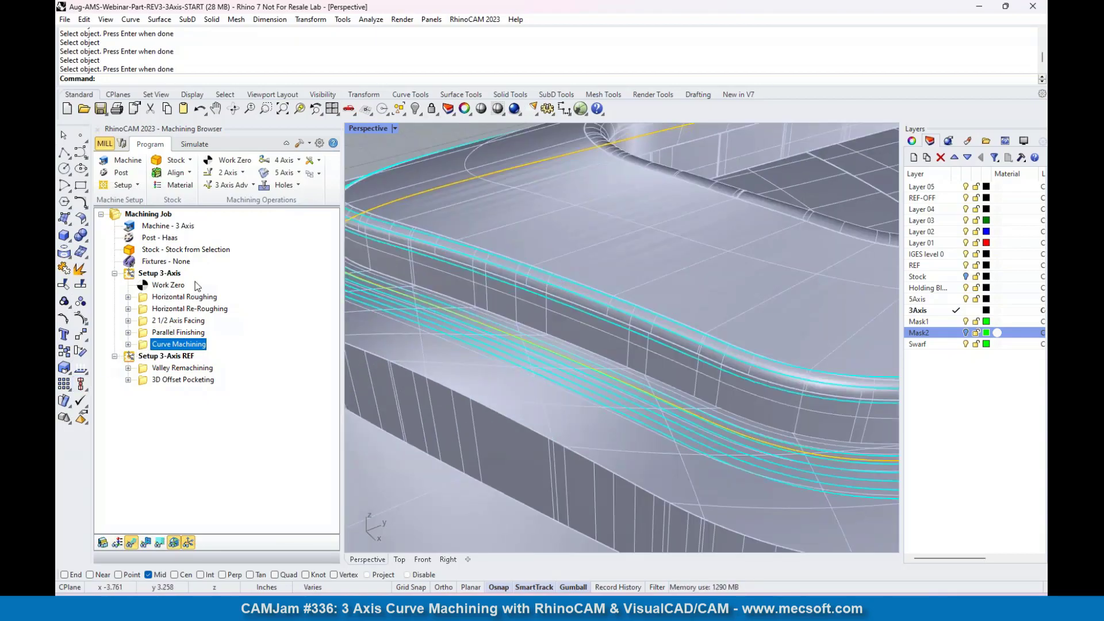
Uncheck Cut Both Sides, keep Start Side Right, and regenerate the Curve Machining toolpath.
double_click(147, 344)
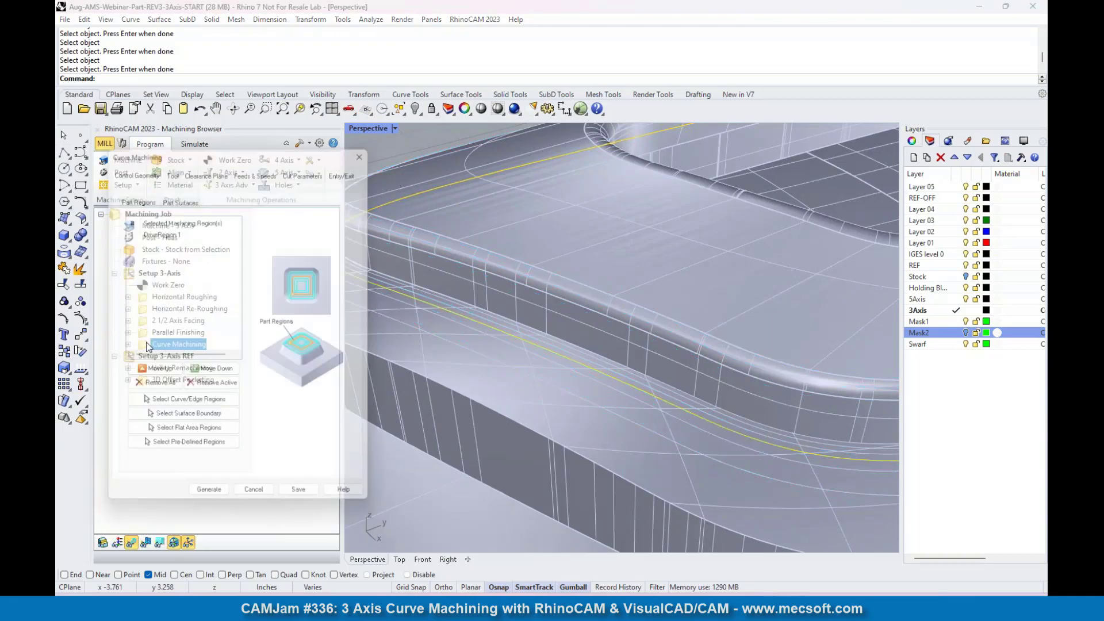
left_click(310, 167)
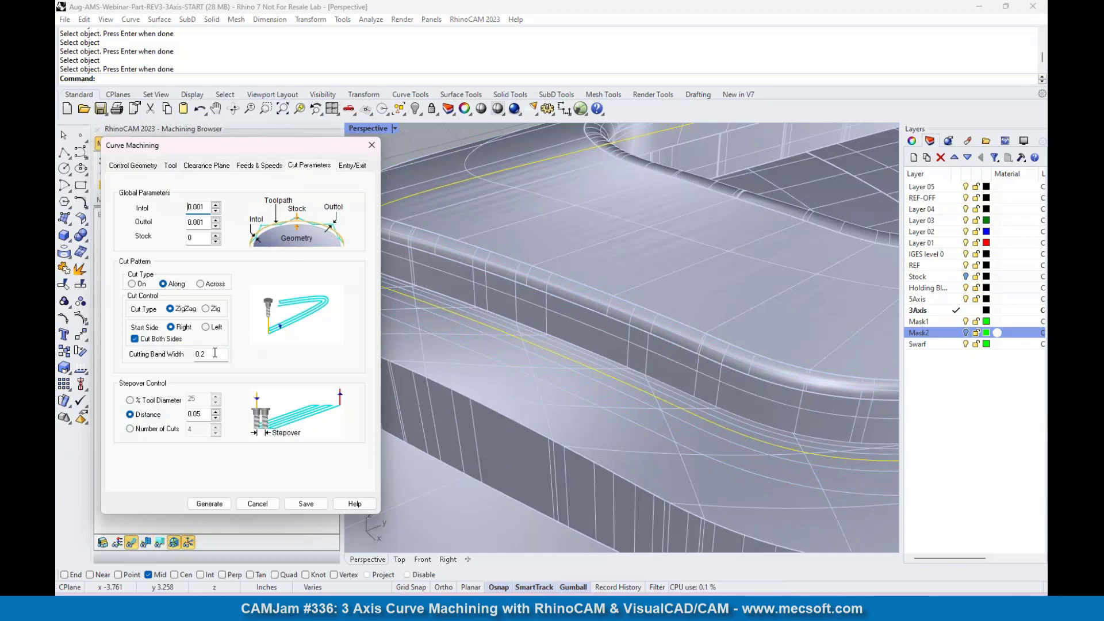
left_click(142, 343)
mouse_move(209, 327)
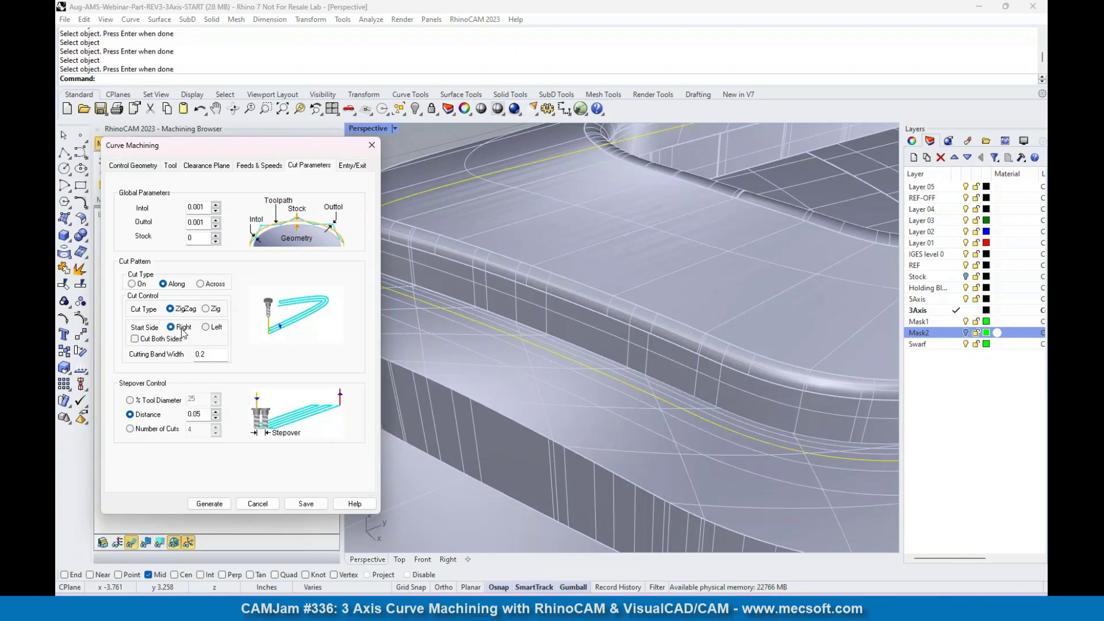
mouse_move(138, 344)
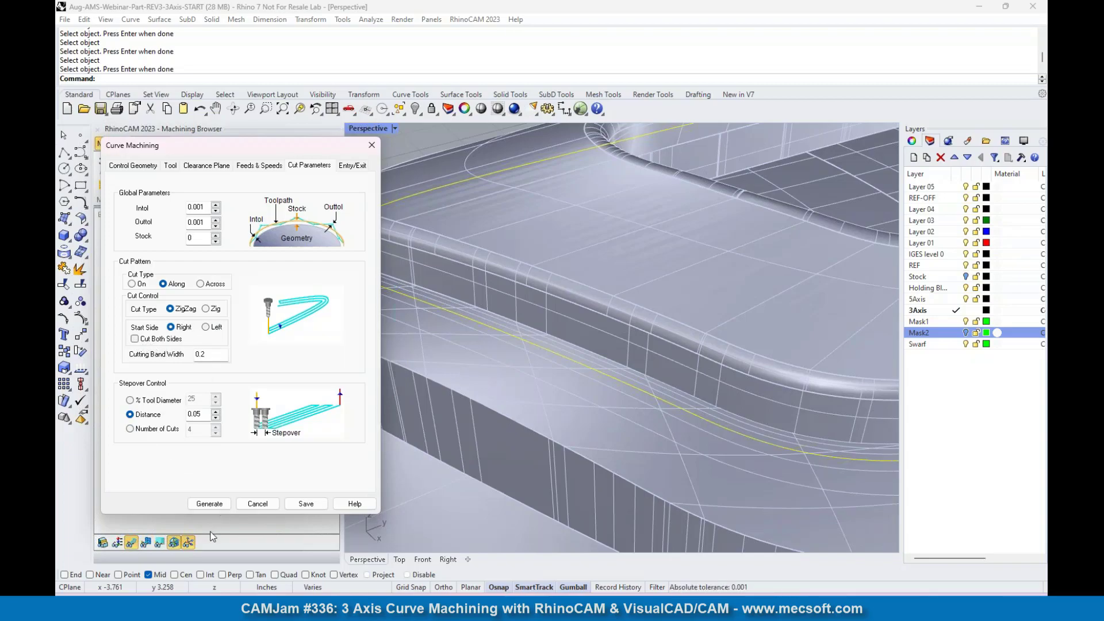
left_click(208, 504)
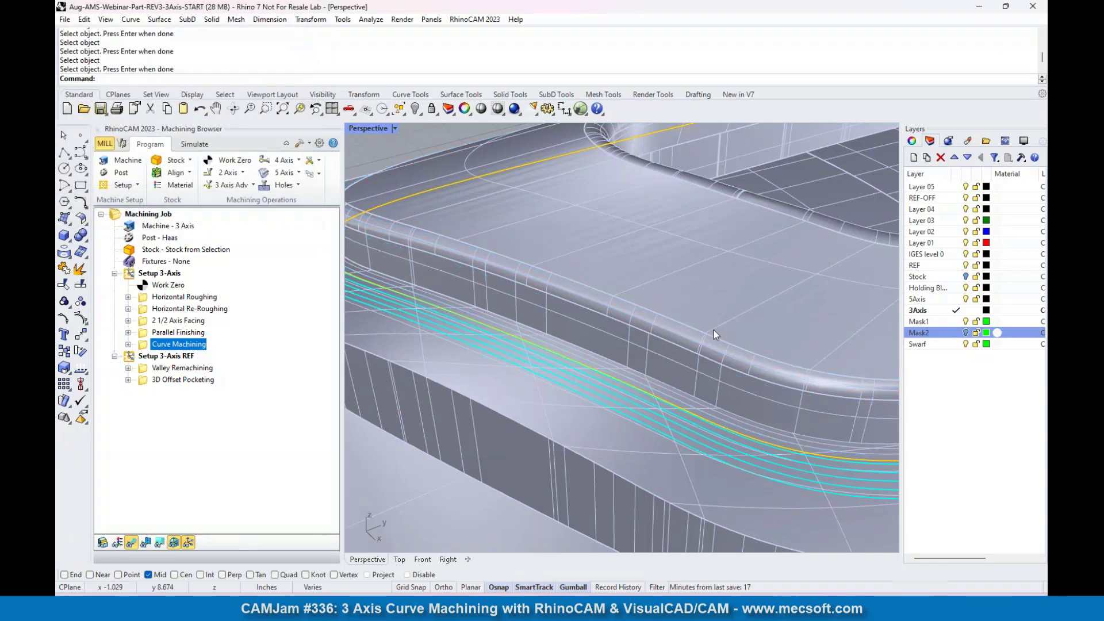
scroll(620, 320, "down", 3)
scroll(620, 326, "up", 10)
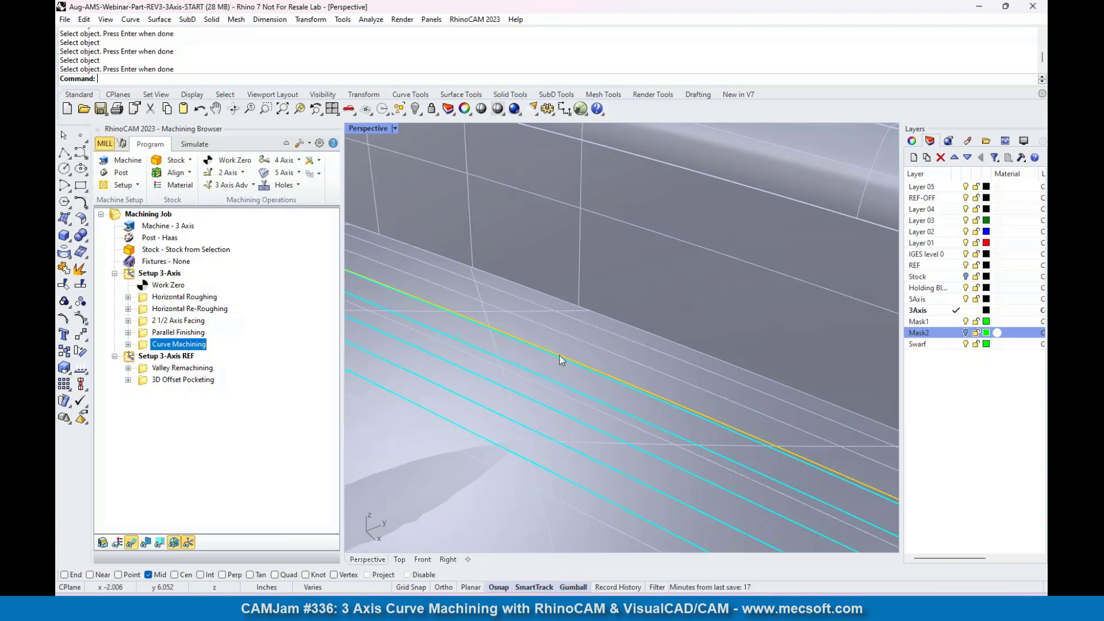
scroll(556, 378, "down", 4)
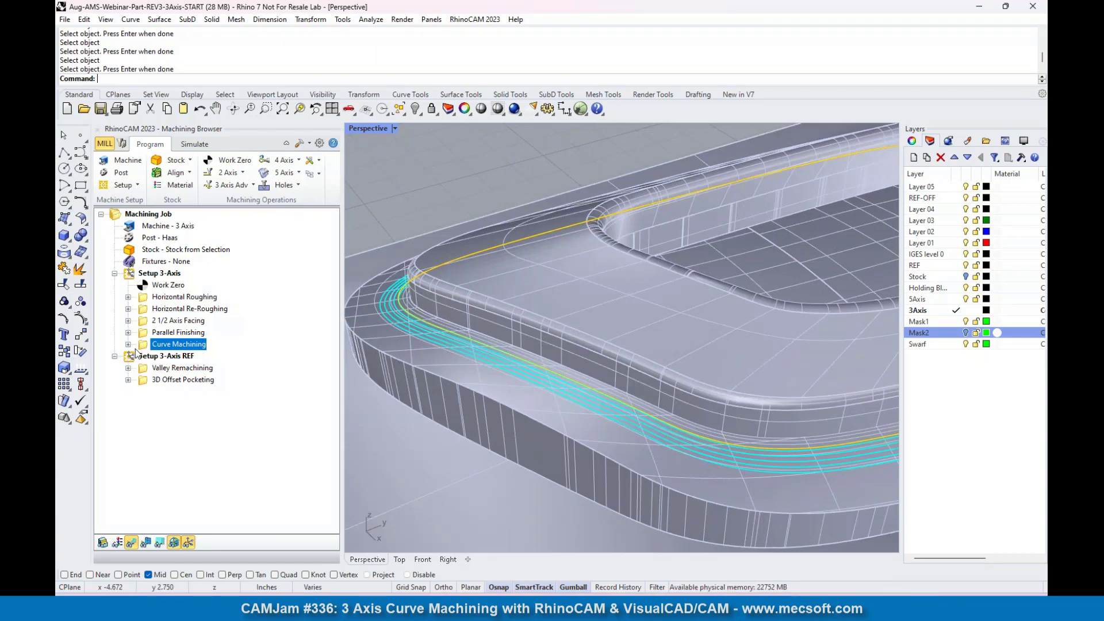
Change the cutting band width to 0.3 and regenerate the Curve Machining toolpath.
double_click(141, 346)
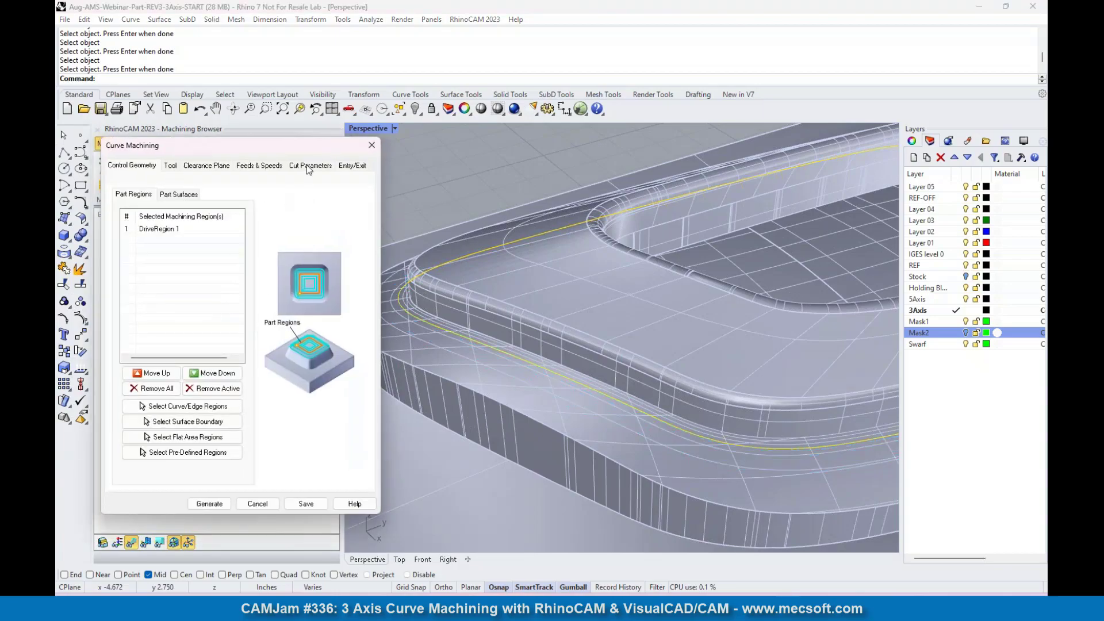
left_click(311, 167)
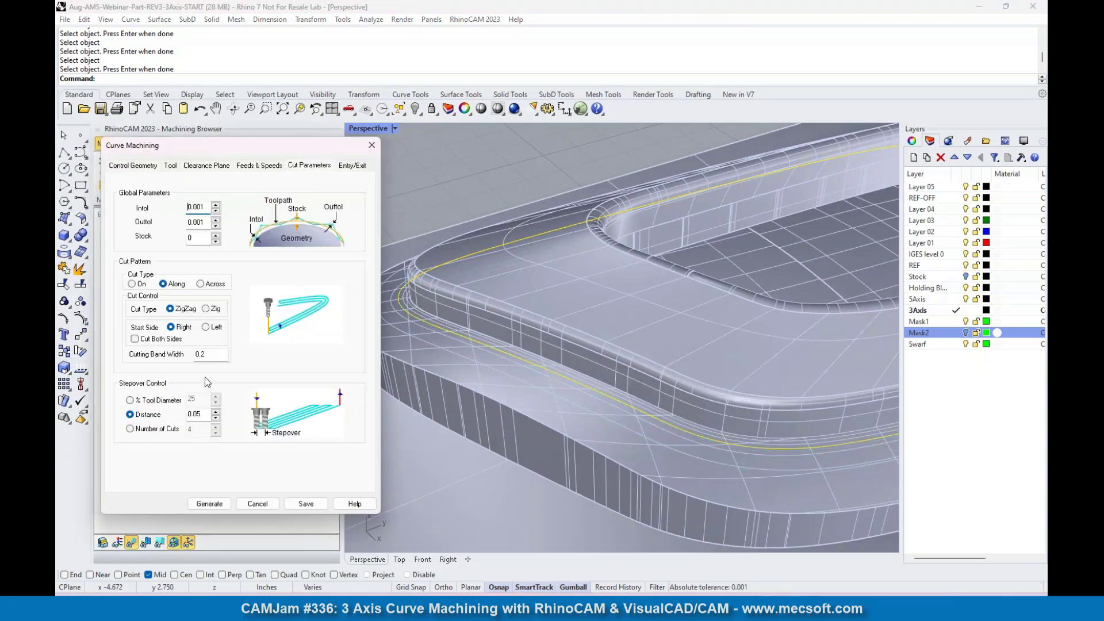
left_click(218, 352)
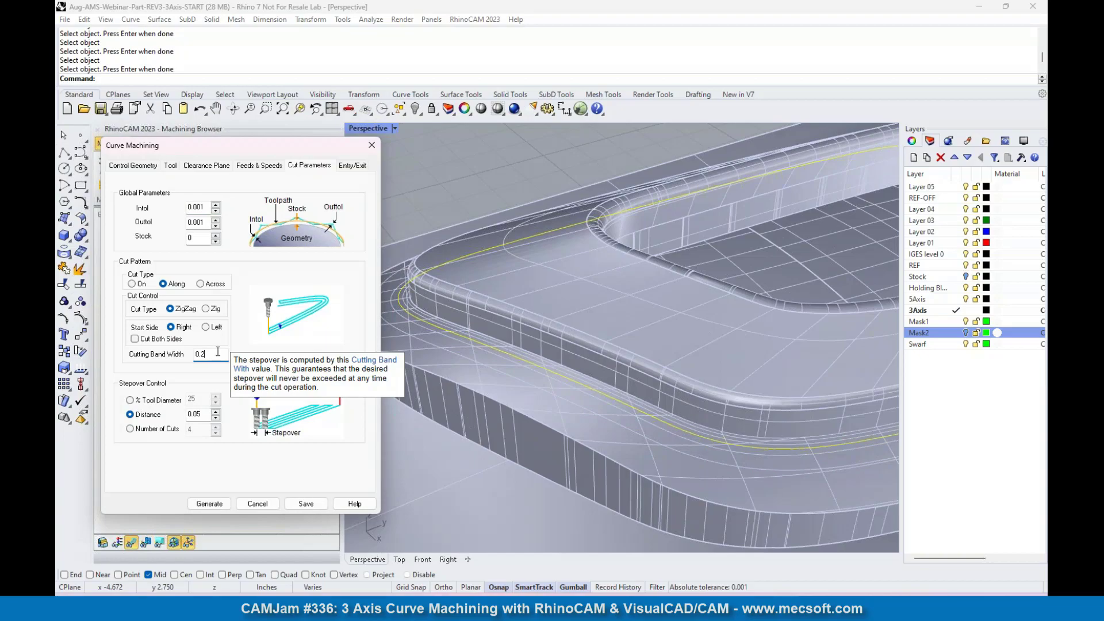
key("BackSpace")
key("BackSpace")
left_click(209, 504)
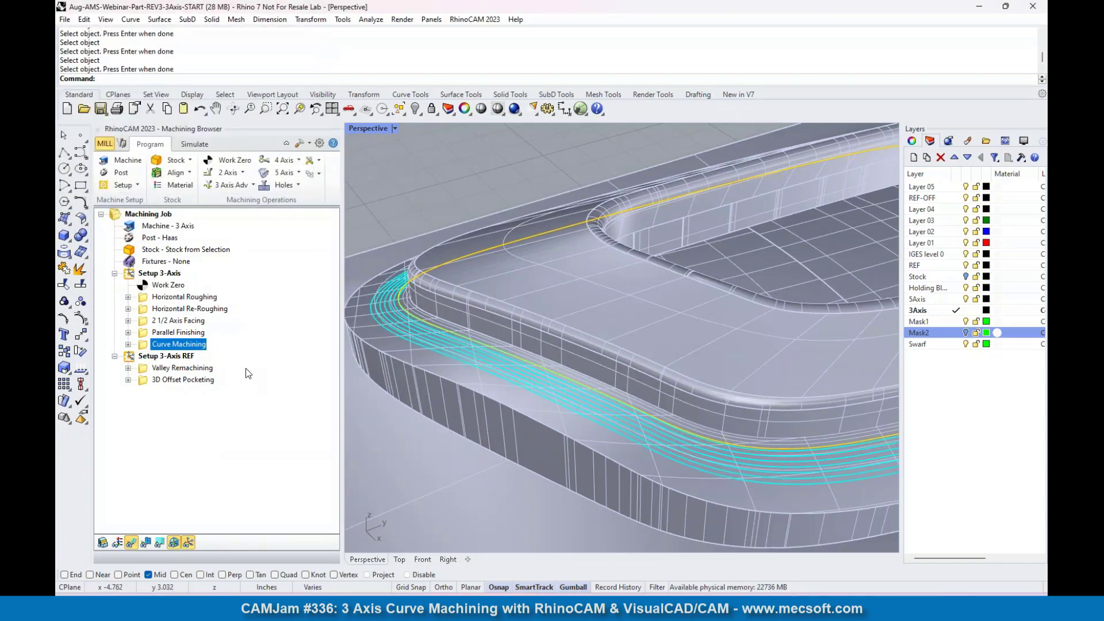
Duplicate the Curve Machining operation and open Curve Machining - Copy for editing.
right_click(181, 350)
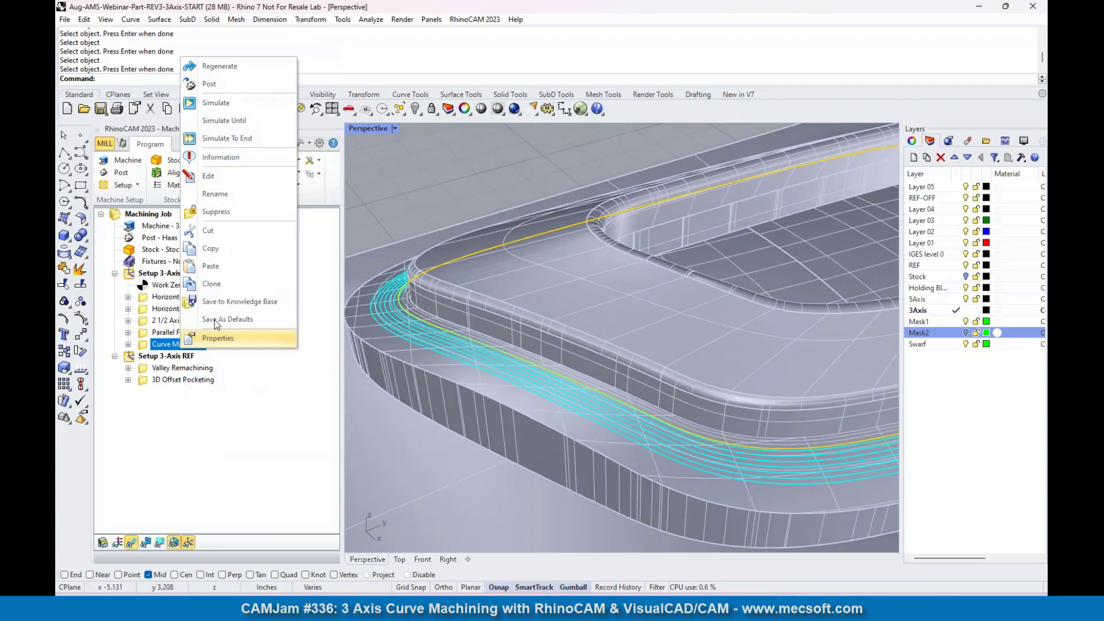
left_click(219, 282)
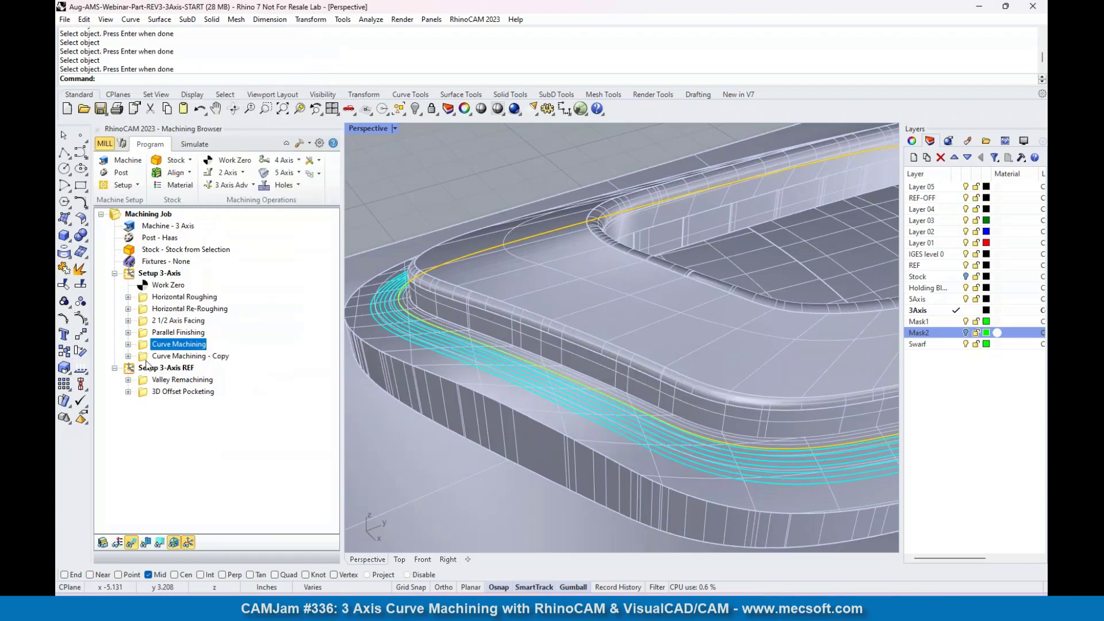
left_click(147, 357)
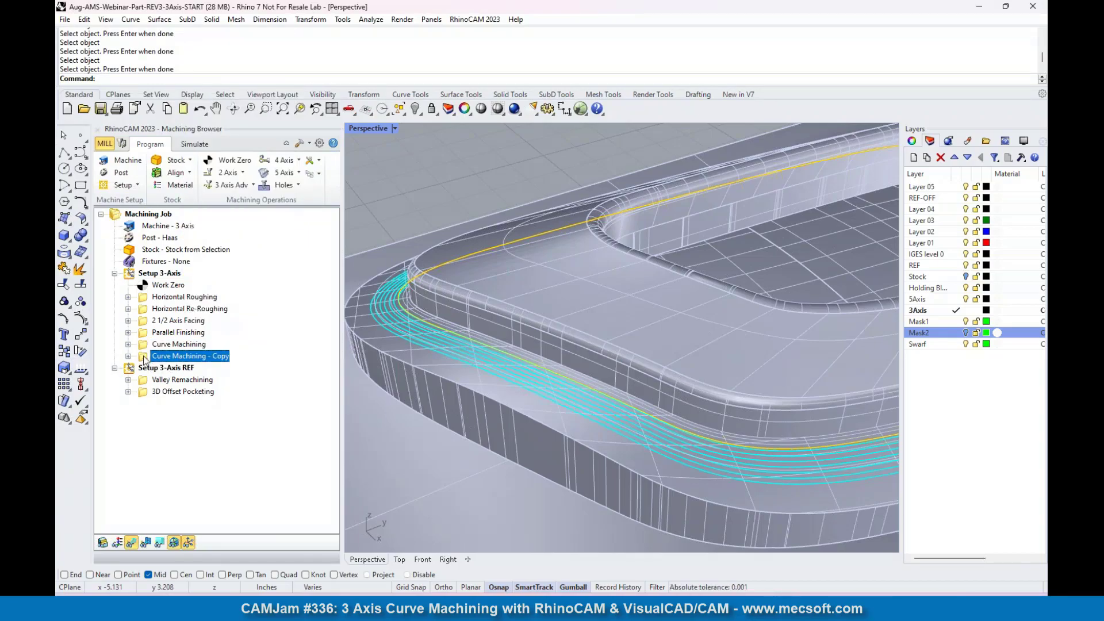
double_click(146, 358)
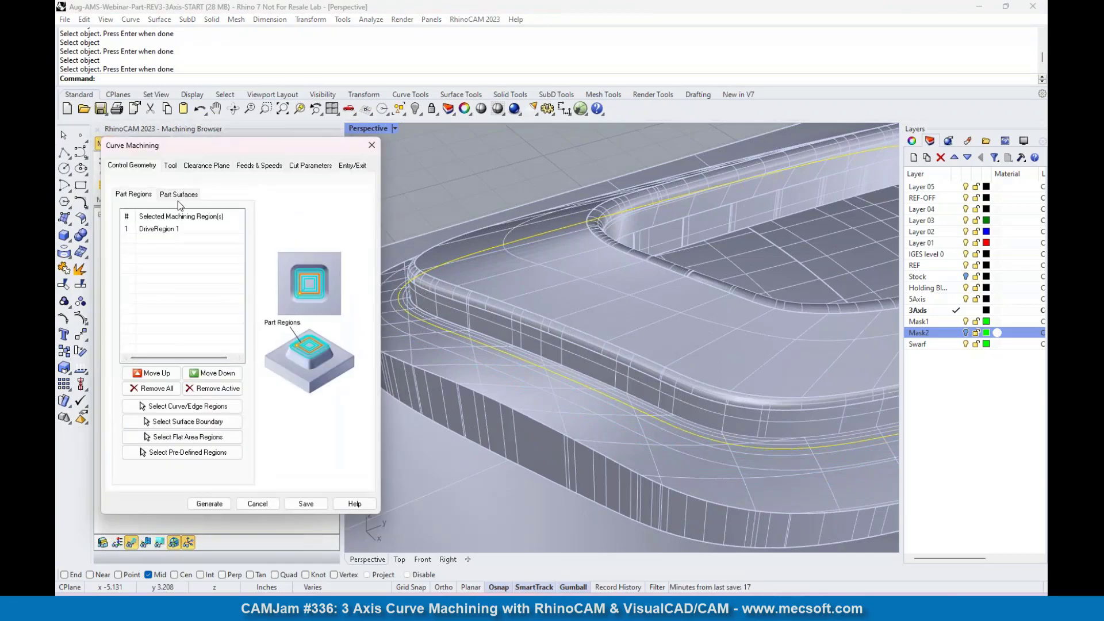
Replace the copy's drive region with the curve around the flange base.
left_click(166, 389)
left_click(174, 406)
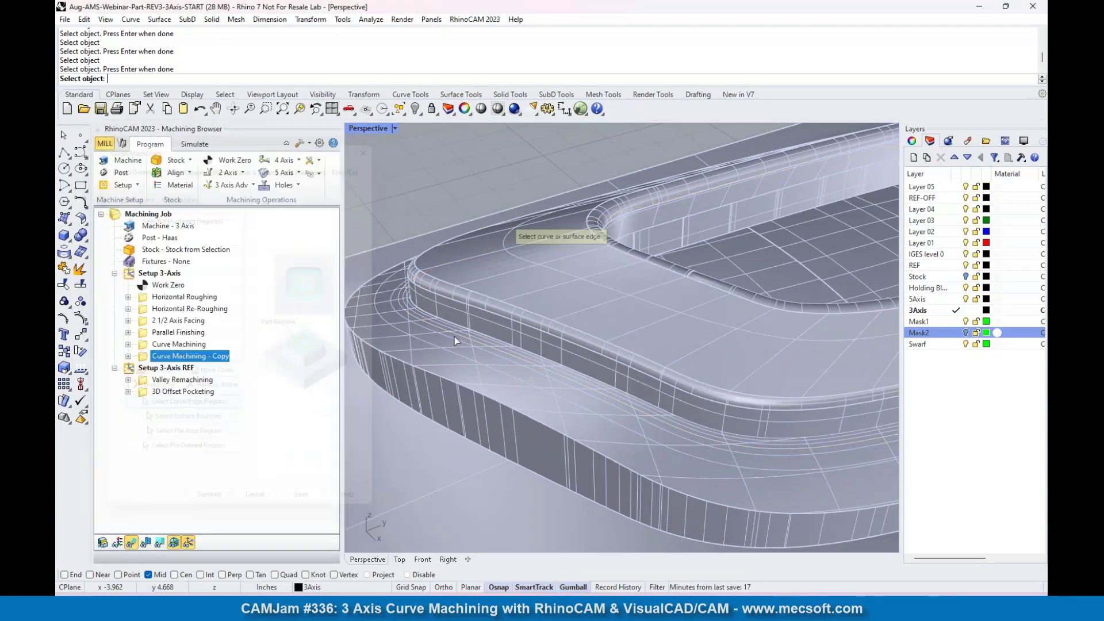
left_click(437, 374)
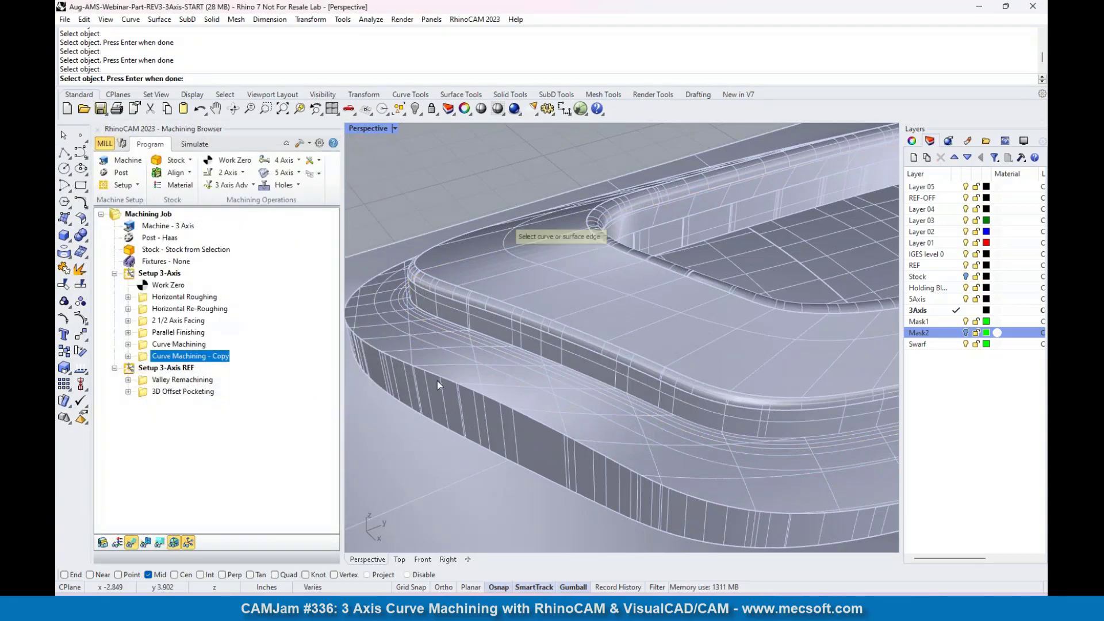
scroll(437, 381, "up", 5)
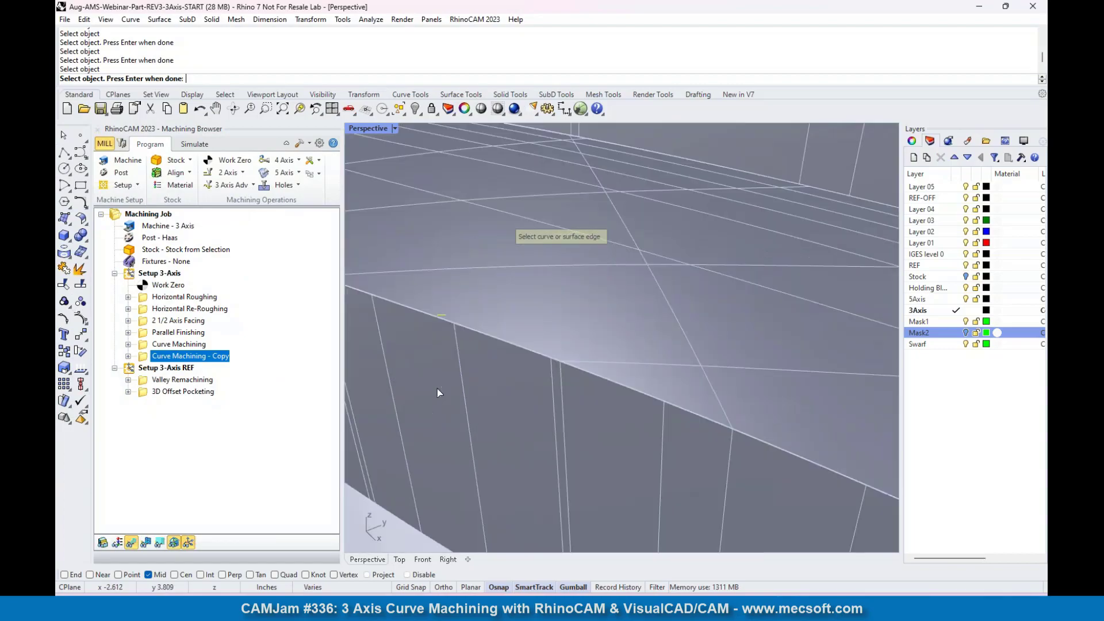
left_click(443, 315)
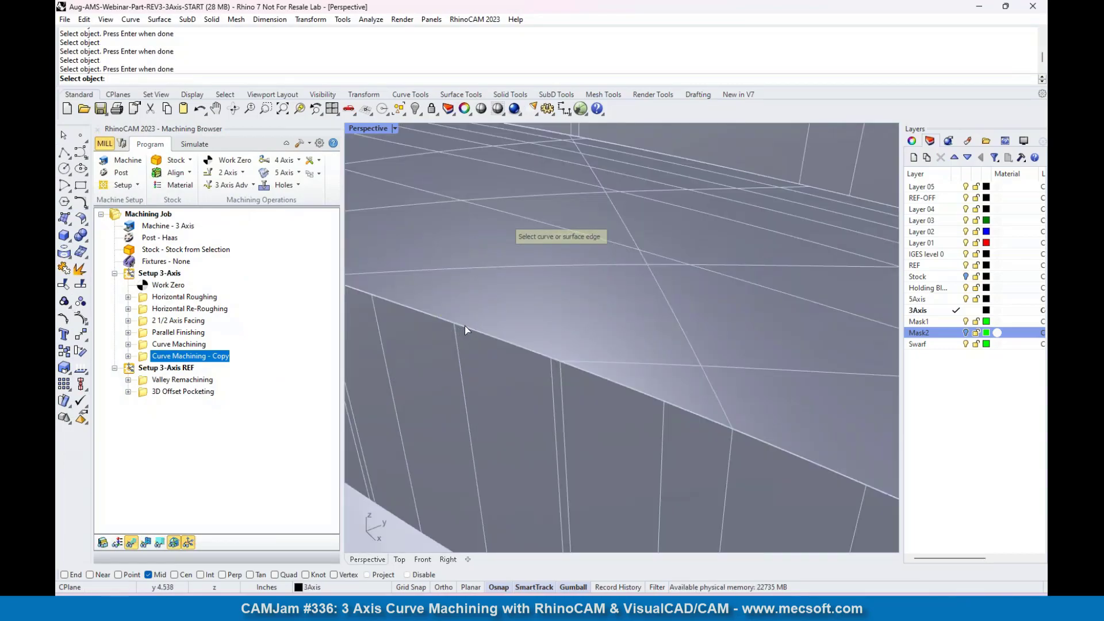
left_click(464, 326)
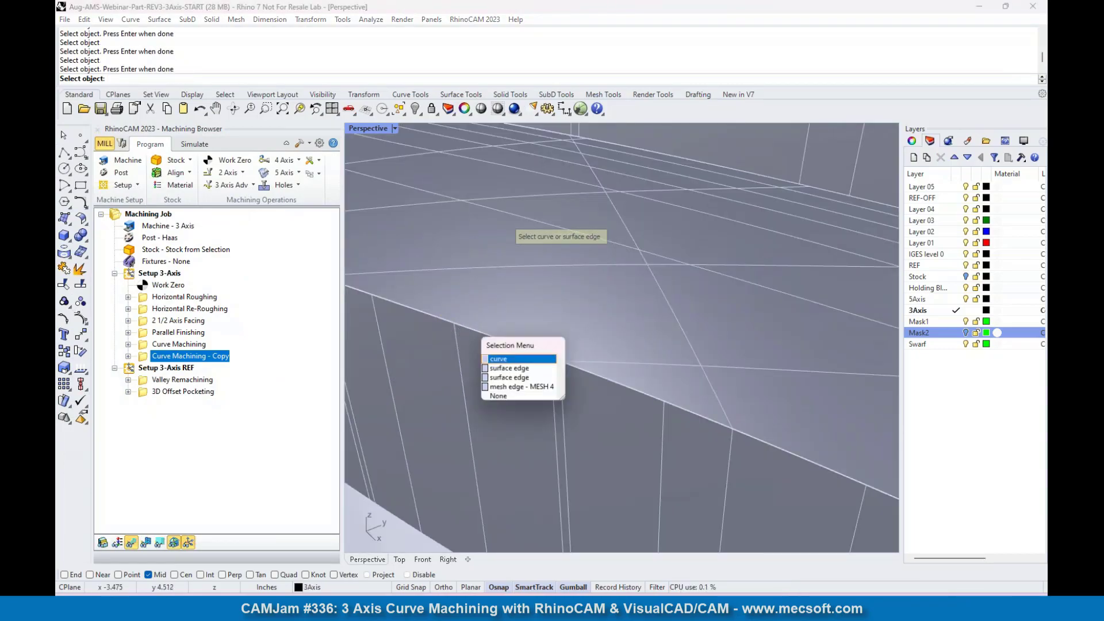
left_click(498, 358)
scroll(483, 362, "down", 5)
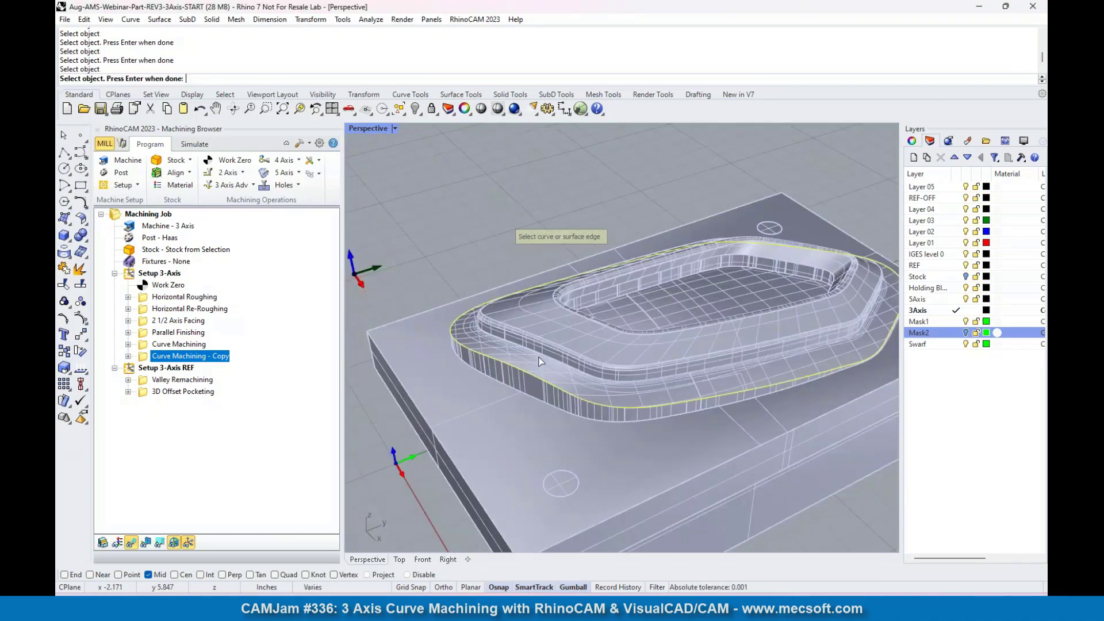
key("Return")
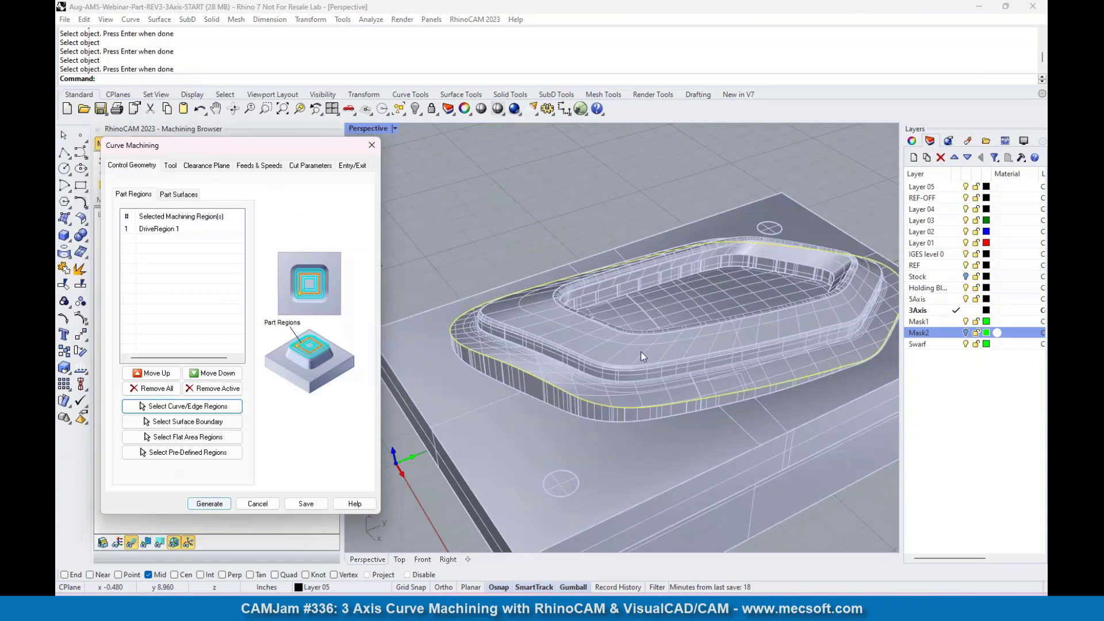
Generate the Curve Machining - Copy toolpath along the flange base edge.
right_click_drag(547, 323, 506, 345)
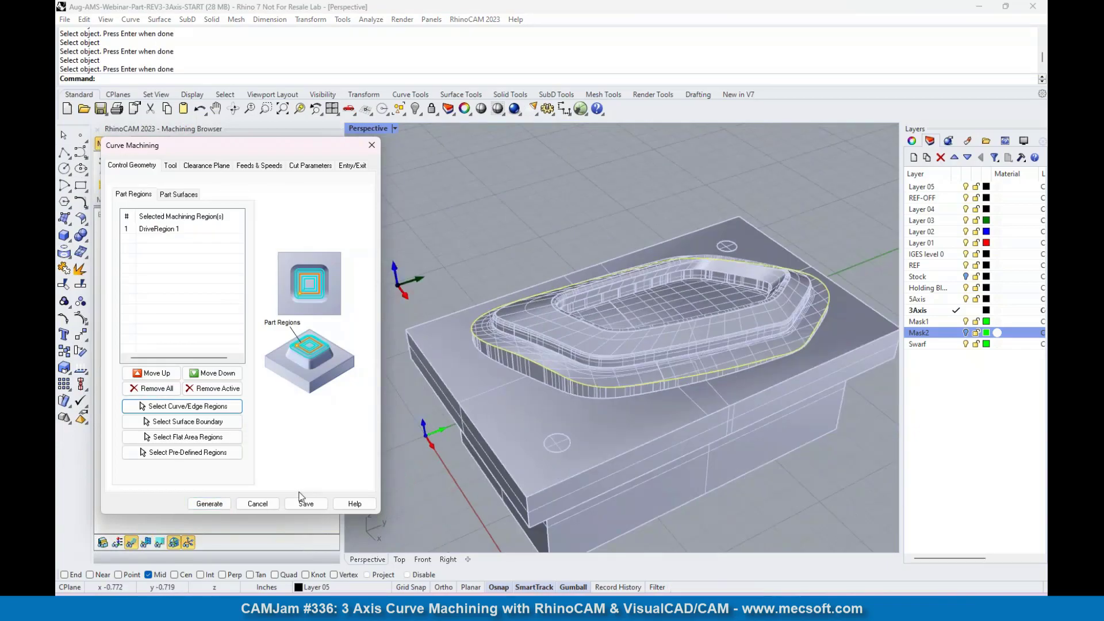
left_click(219, 505)
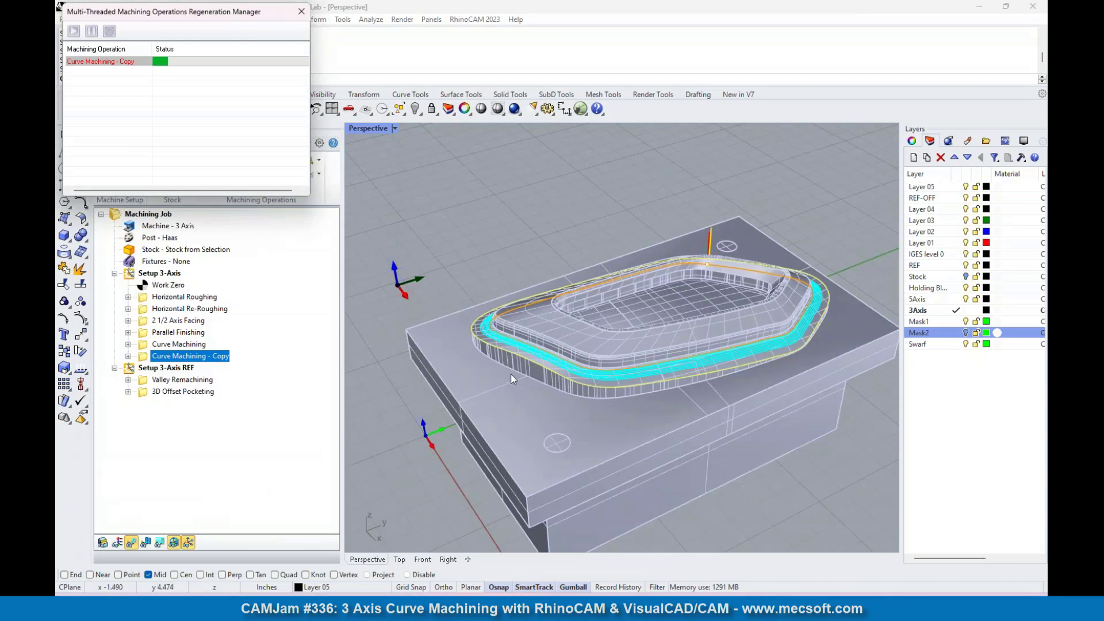
scroll(535, 352, "up", 10)
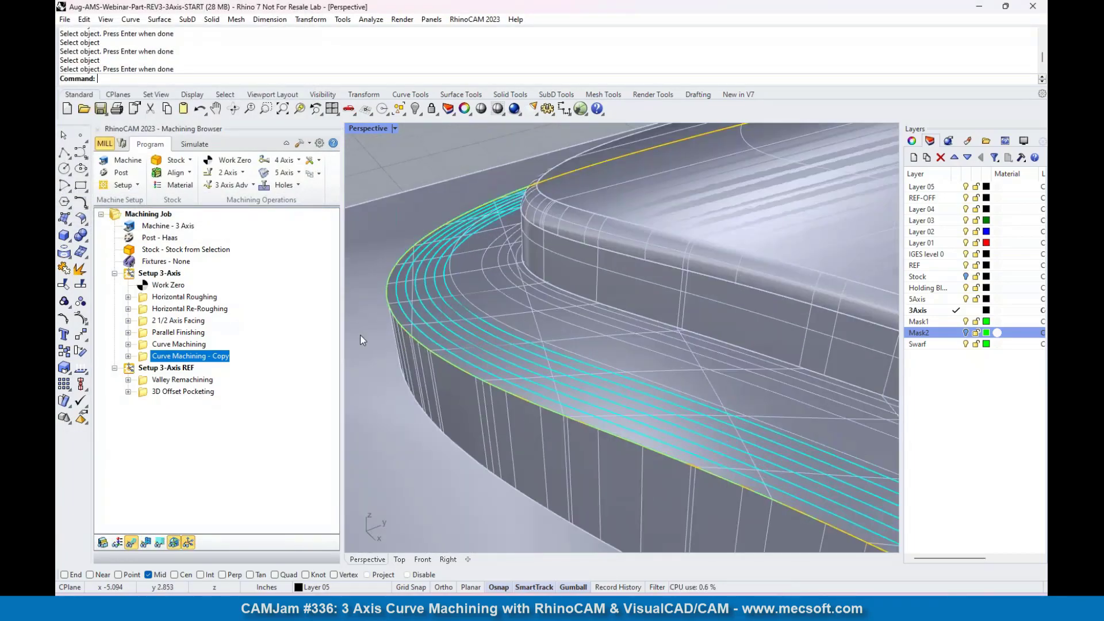
scroll(392, 310, "up", 3)
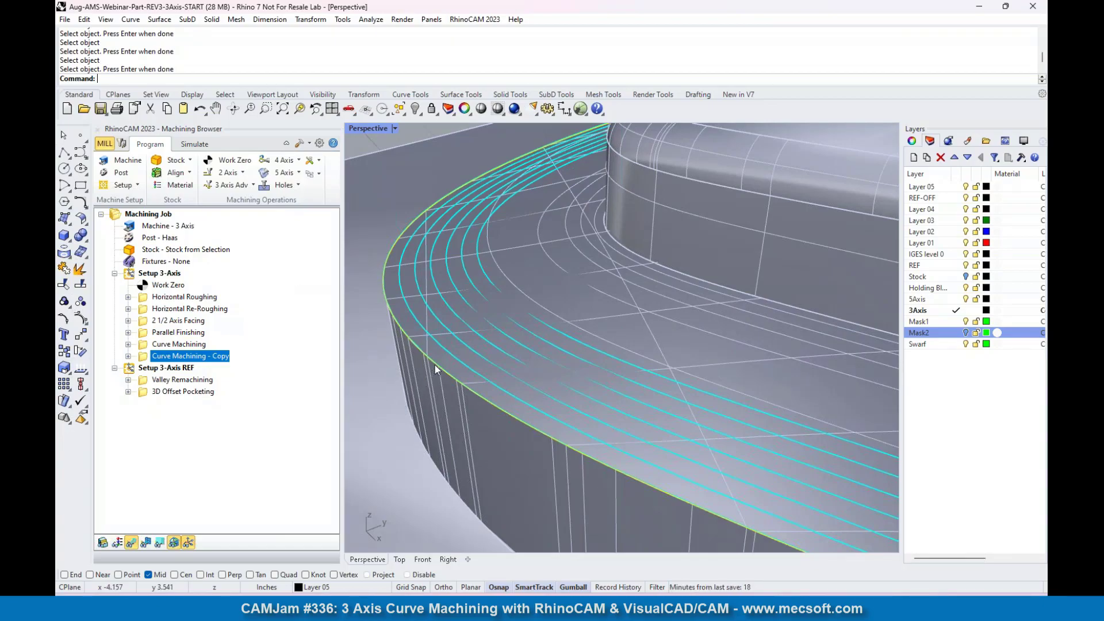
Compare the original and copied Curve Machining toolpaths by selecting each in the browser.
left_click(158, 345)
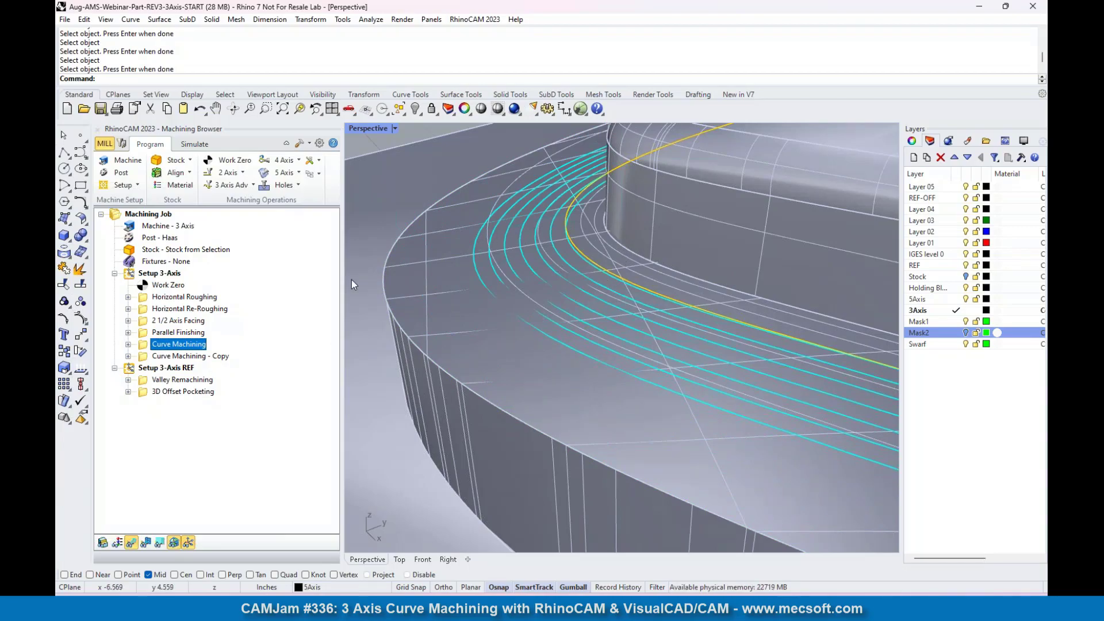
left_click(167, 357)
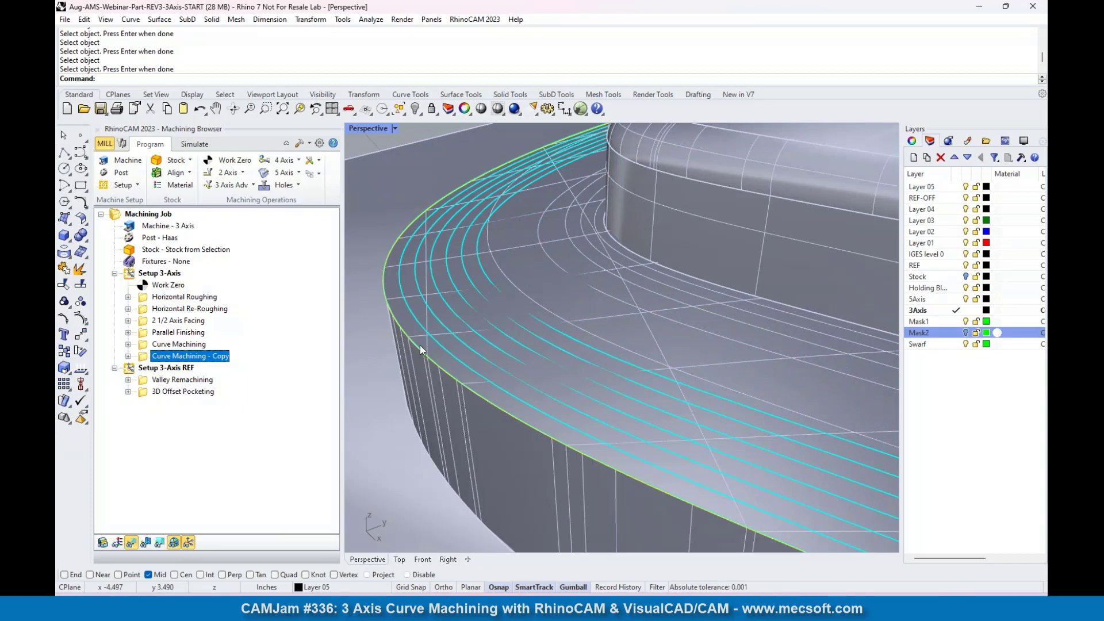
scroll(420, 282, "down", 5)
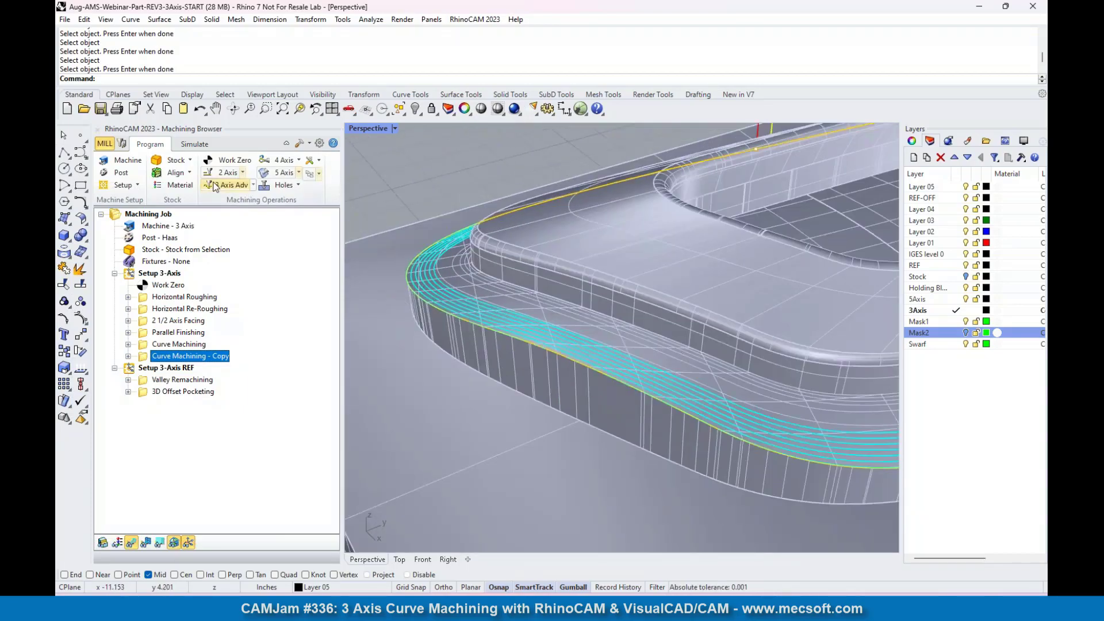
Simulate the original Curve Machining toolpath on the stock and inspect the flange cuts.
left_click(195, 144)
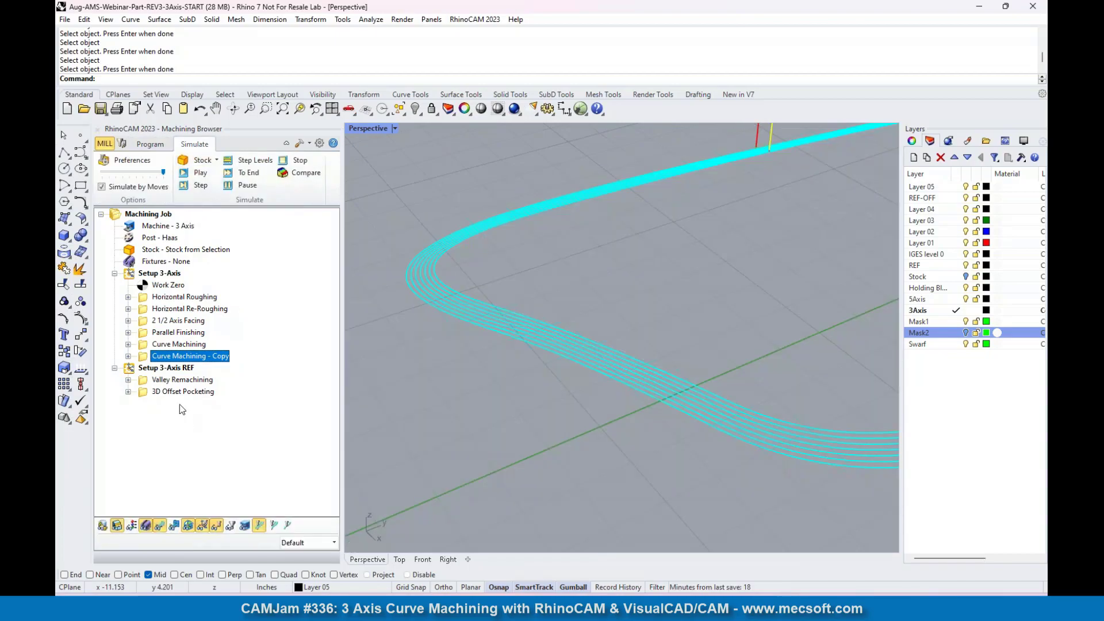
left_click(141, 344)
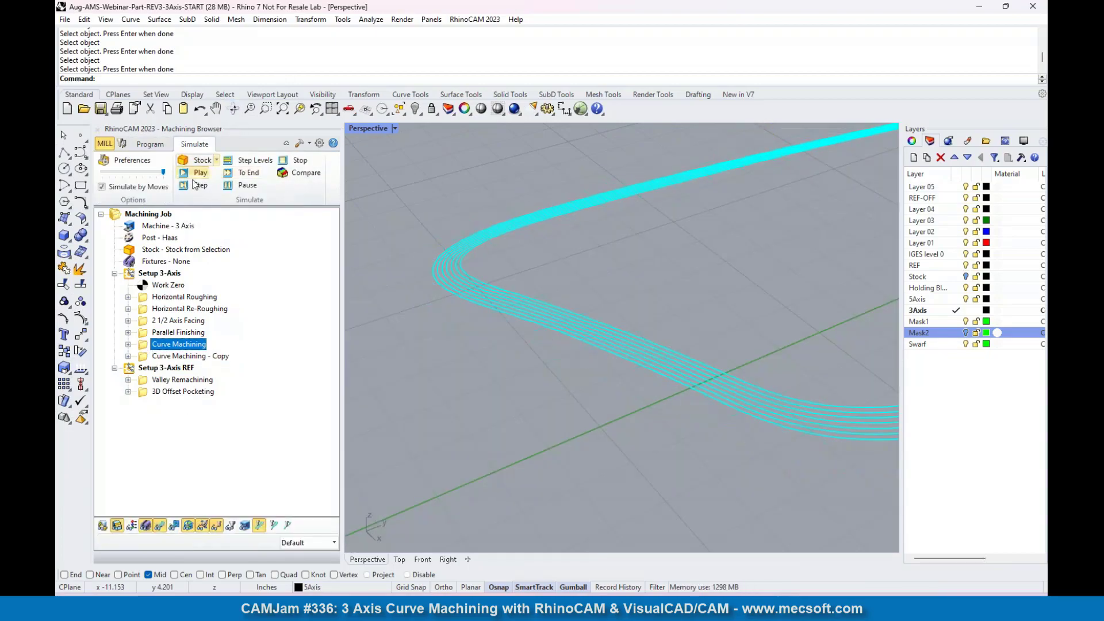
scroll(435, 272, "down", 5)
scroll(491, 213, "up", 5)
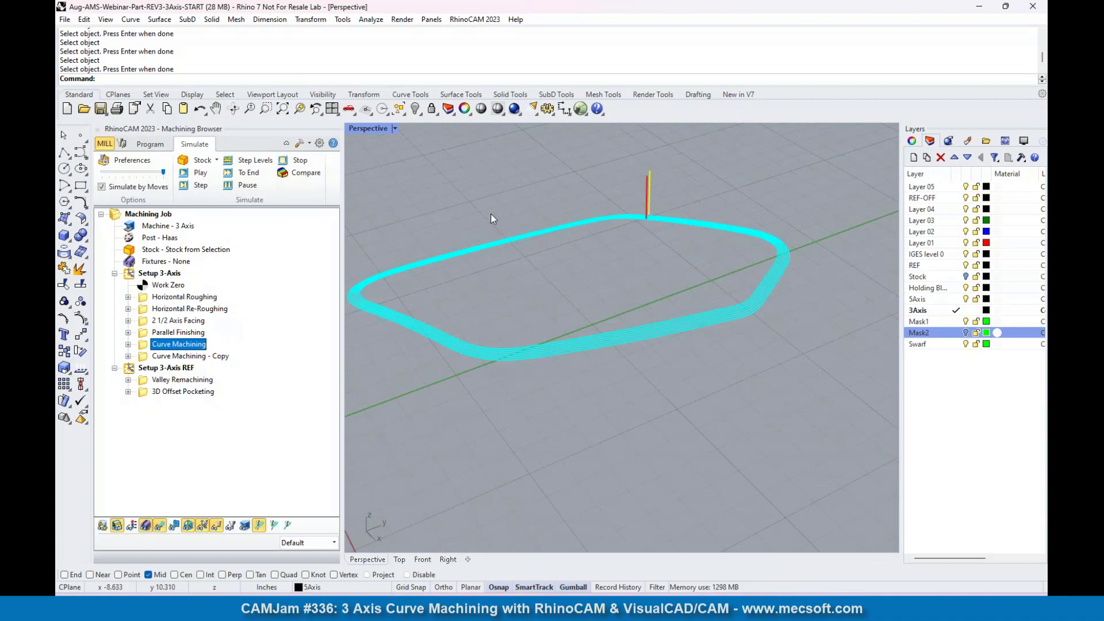
left_click(201, 174)
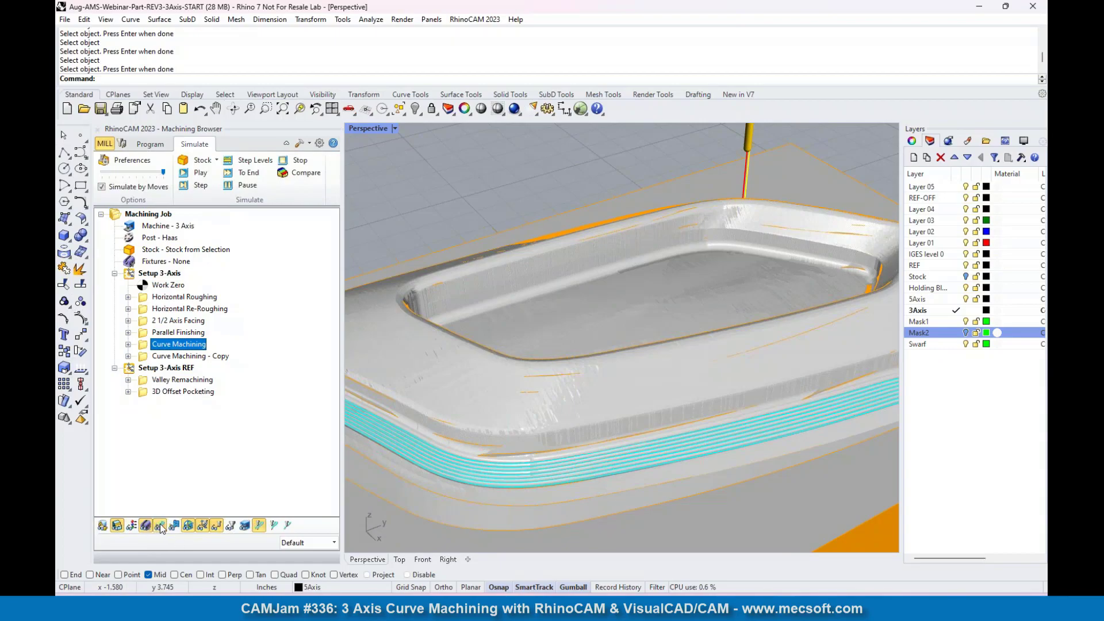
scroll(678, 233, "down", 5)
scroll(460, 295, "up", 10)
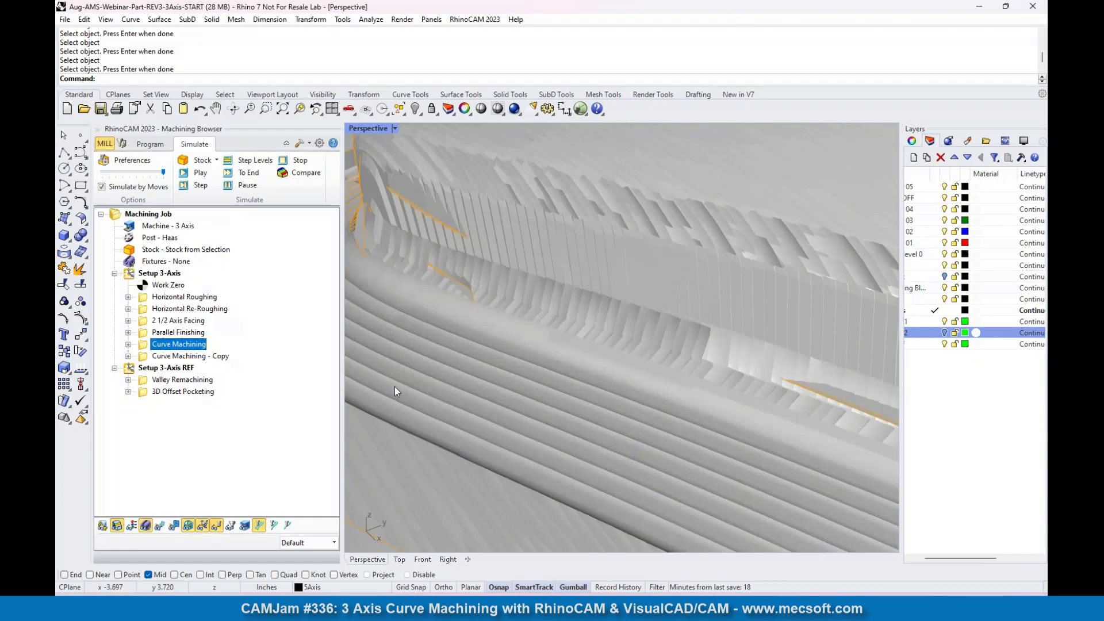
scroll(510, 366, "down", 5)
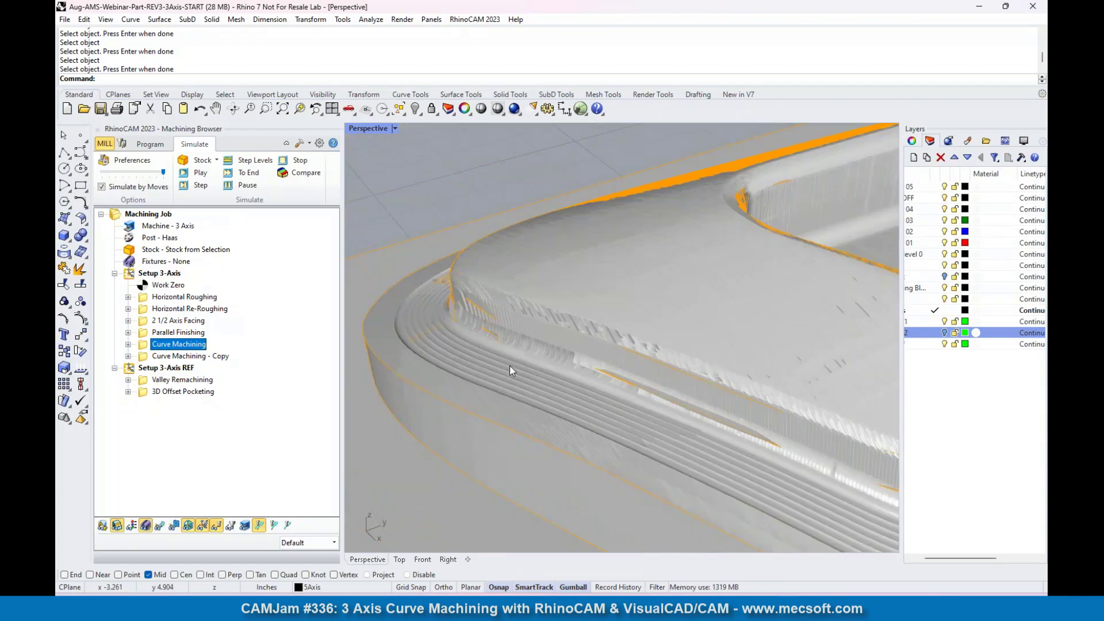
scroll(405, 310, "down", 3)
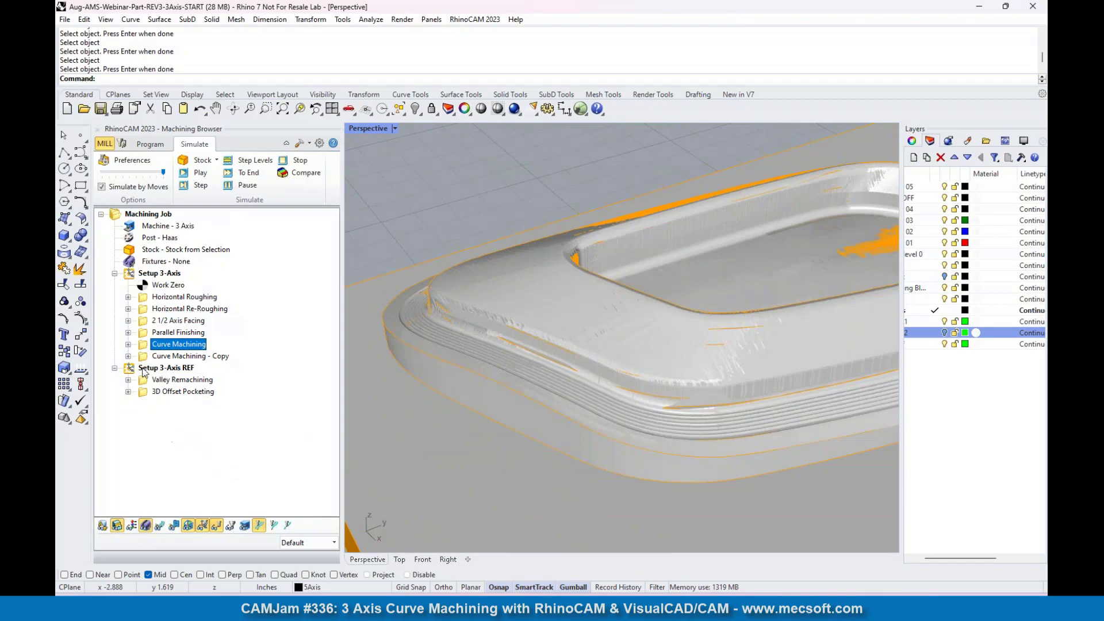
Regenerate the Curve Machining - Copy toolpath.
left_click(186, 357)
right_click(185, 360)
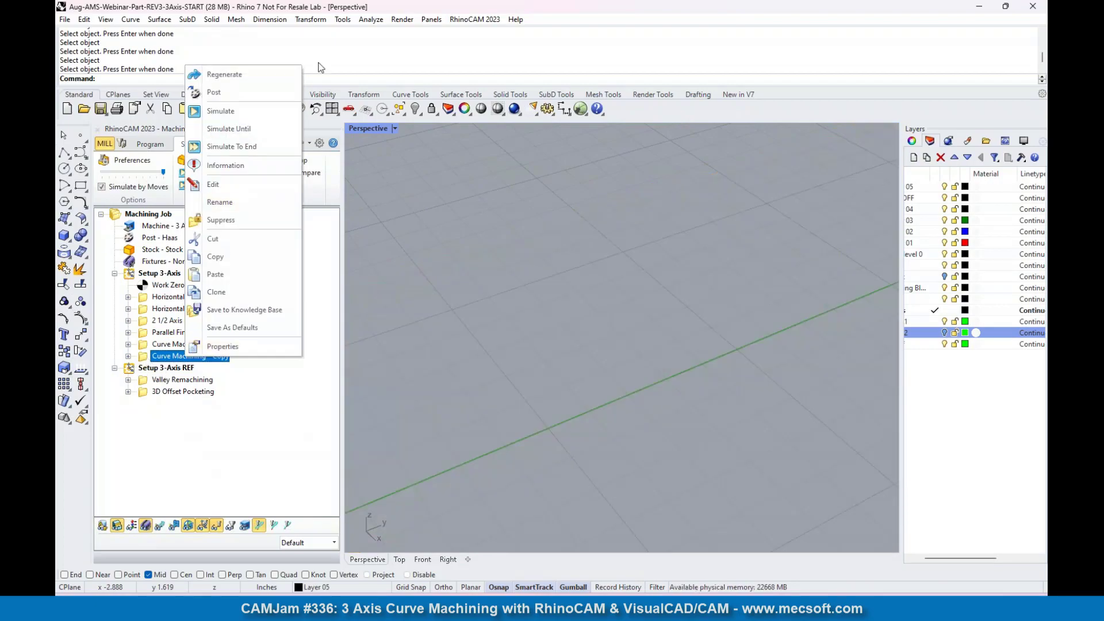
left_click(229, 73)
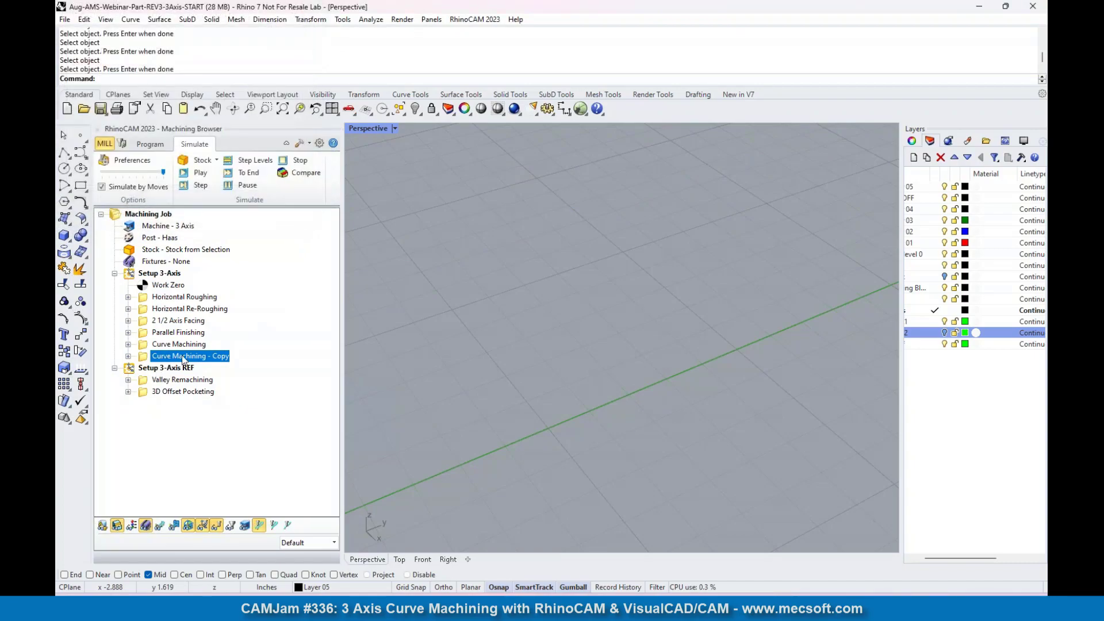
Simulate Curve Machining - Copy on the stock and inspect the flange grooves from a low side view.
left_click(201, 173)
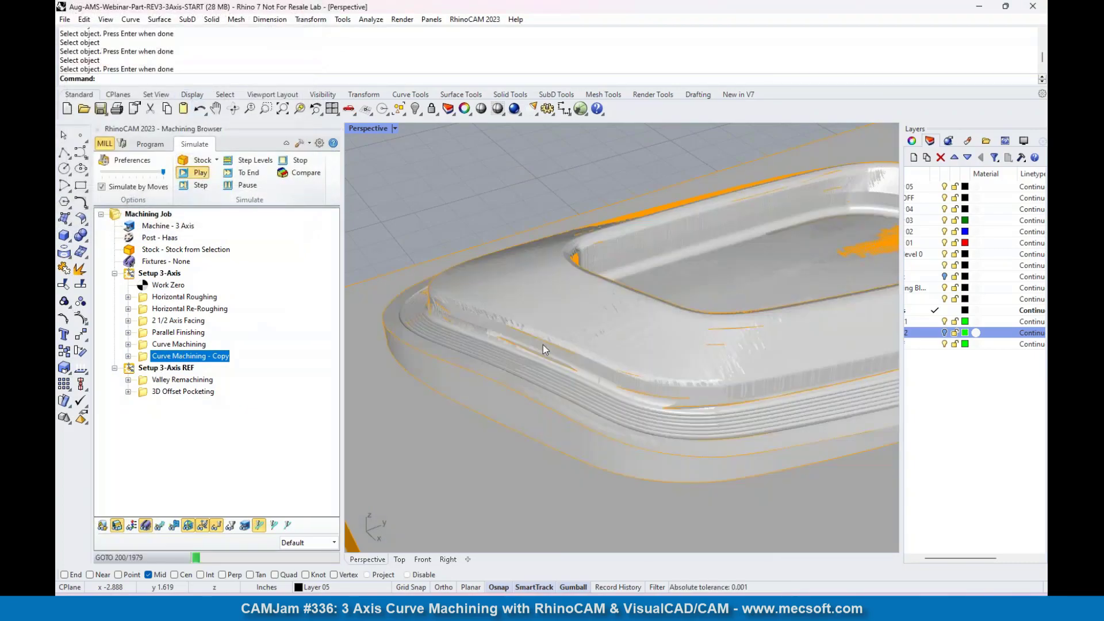
scroll(515, 413, "up", 5)
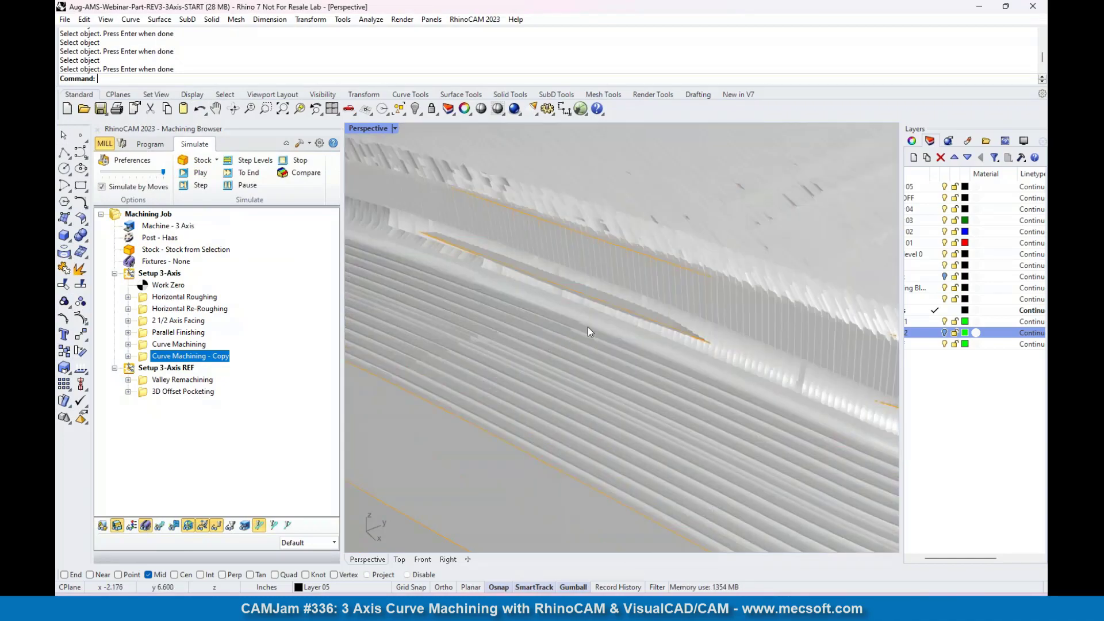
scroll(588, 326, "down", 5)
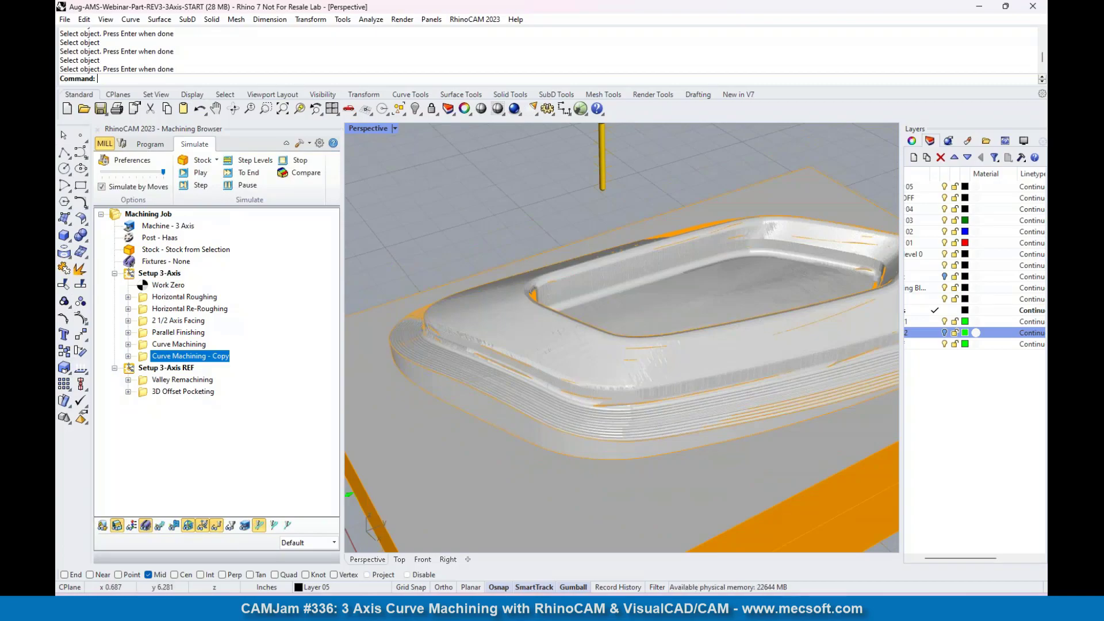
right_click_drag(553, 414, 698, 382)
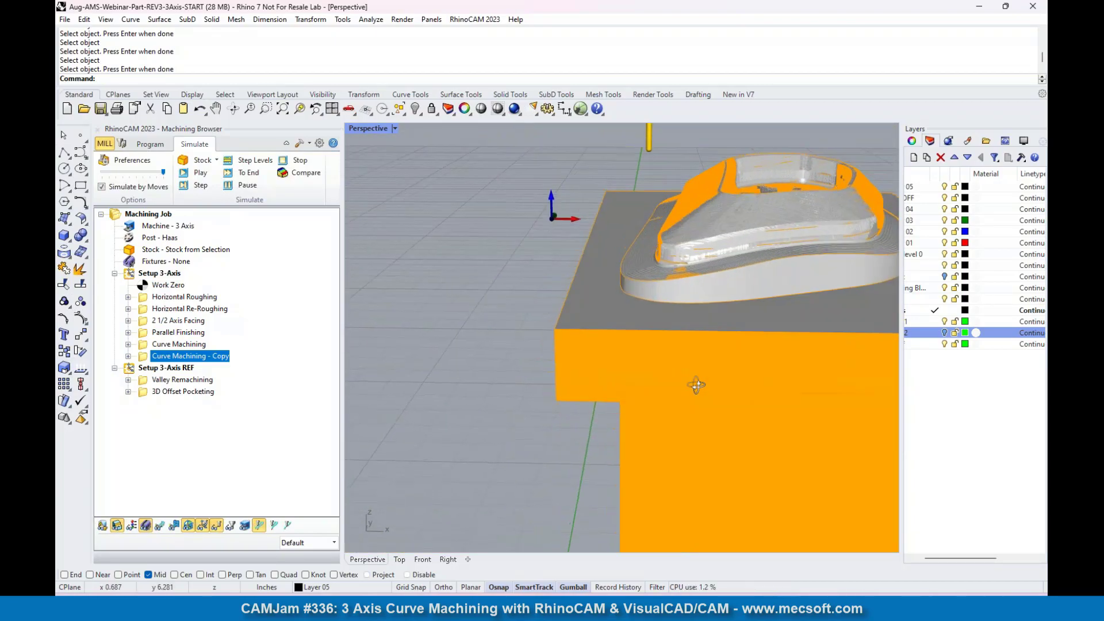